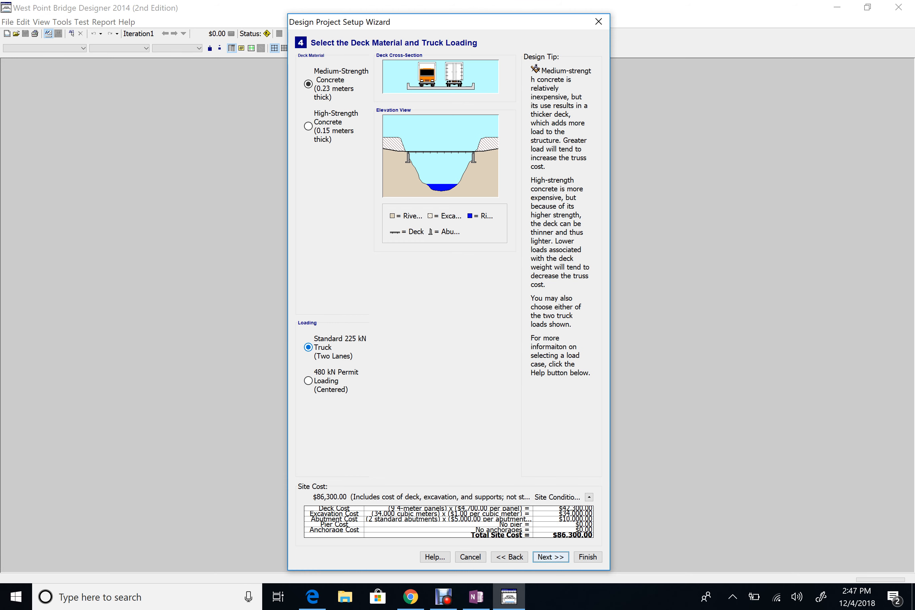
# Accept the medium-strength concrete deck with standard 225 kN truck loading, preview the Howe truss templates and keep the template set to <none>.
pyautogui.press('Return')
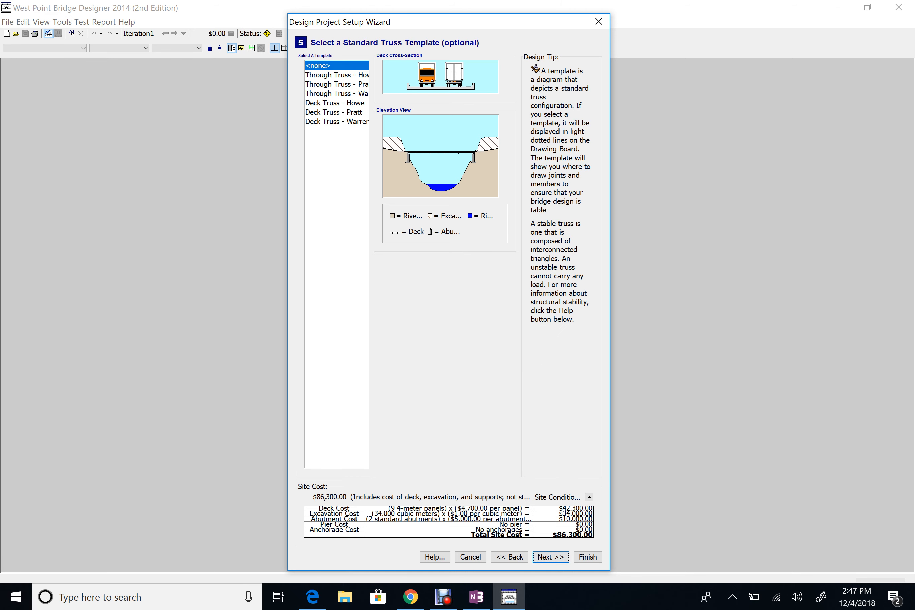
pyautogui.click(337, 75)
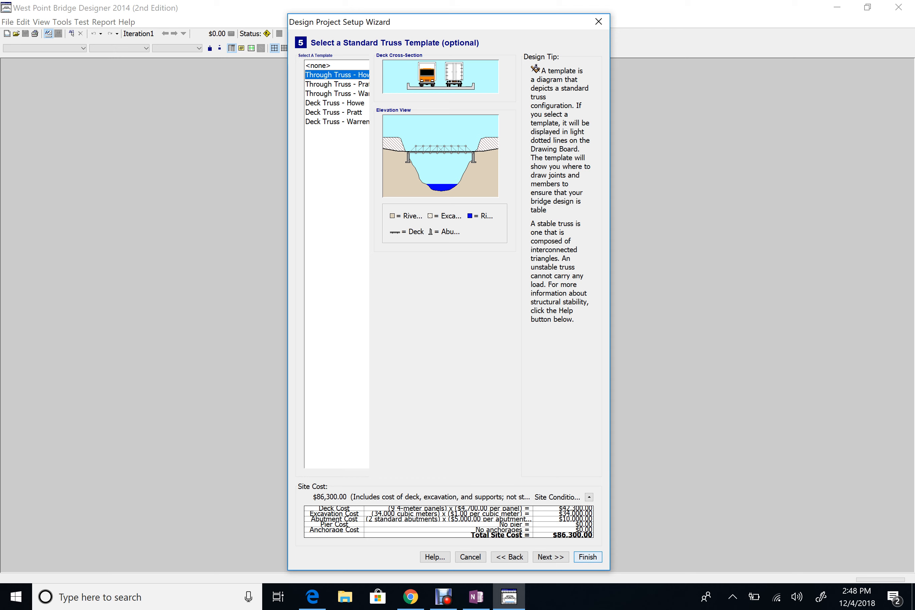
pyautogui.click(335, 103)
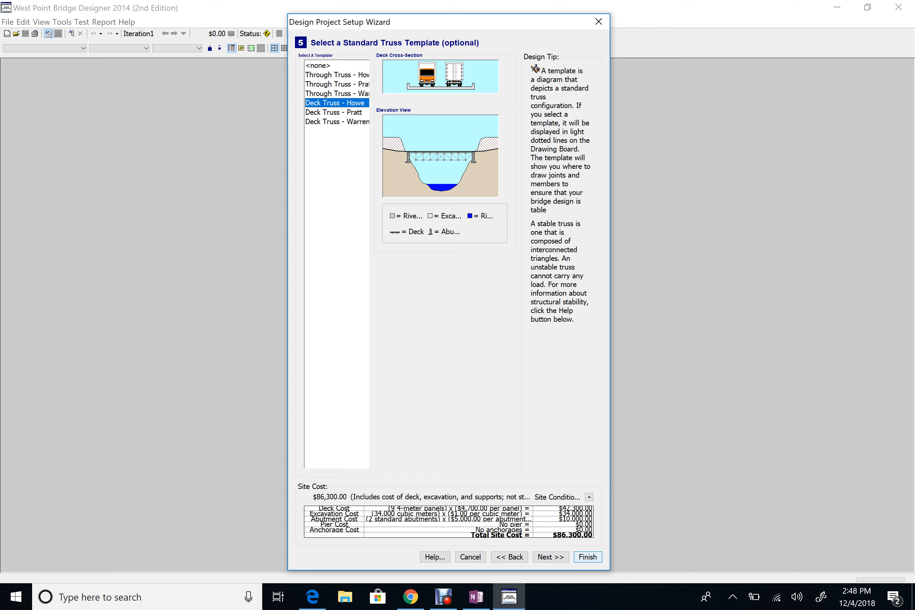
pyautogui.click(337, 65)
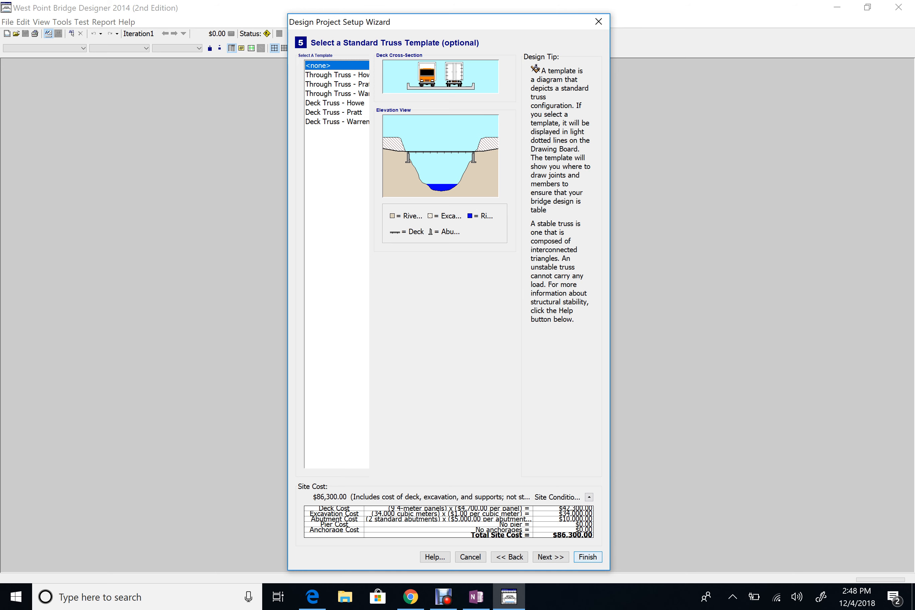
pyautogui.click(550, 556)
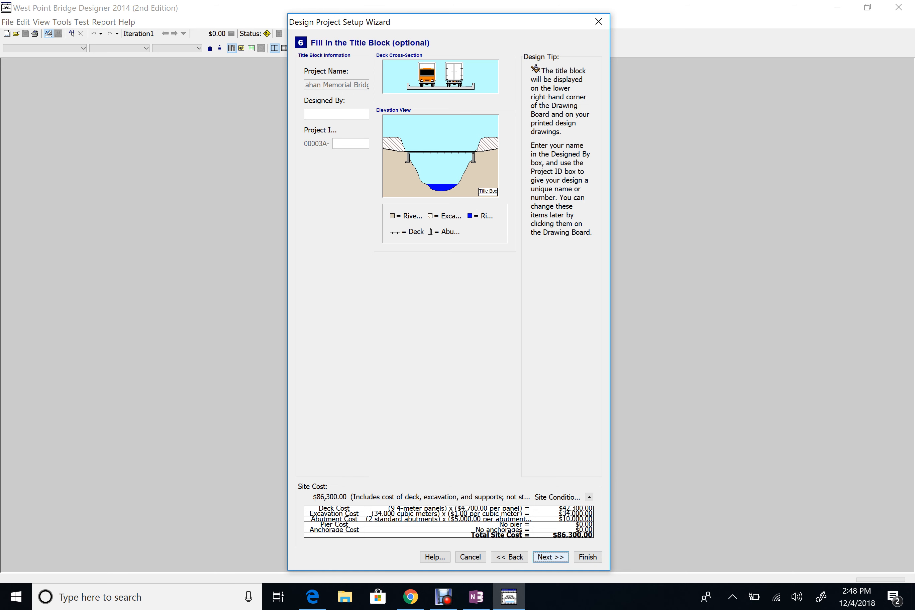
# Leave the title block's designer and project ID blank and finish the design project setup.
pyautogui.click(588, 557)
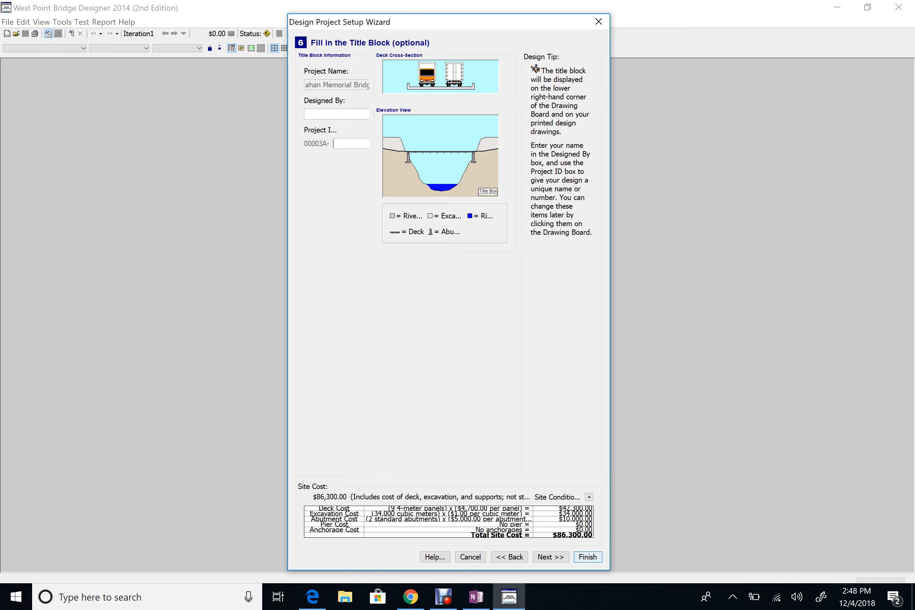
pyautogui.click(551, 557)
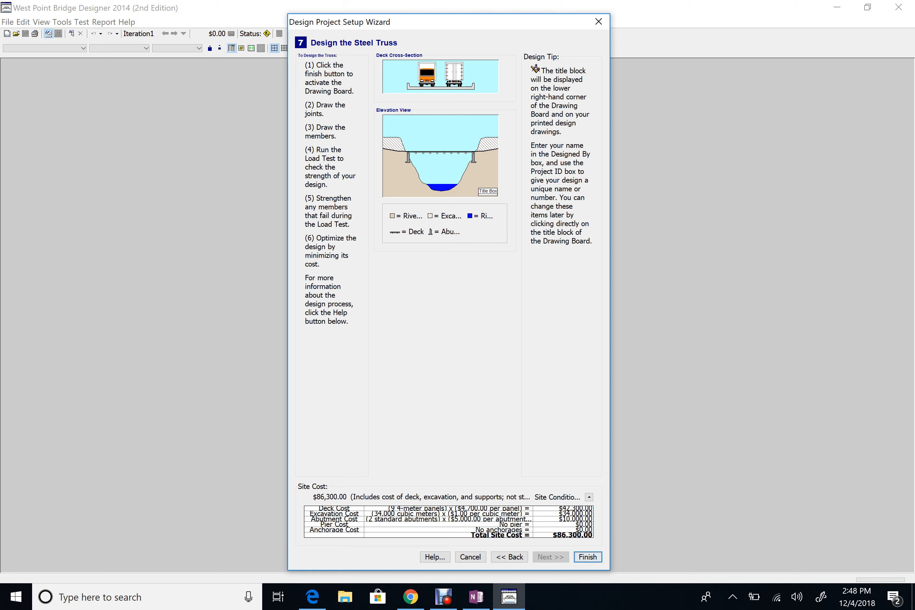
pyautogui.press('Return')
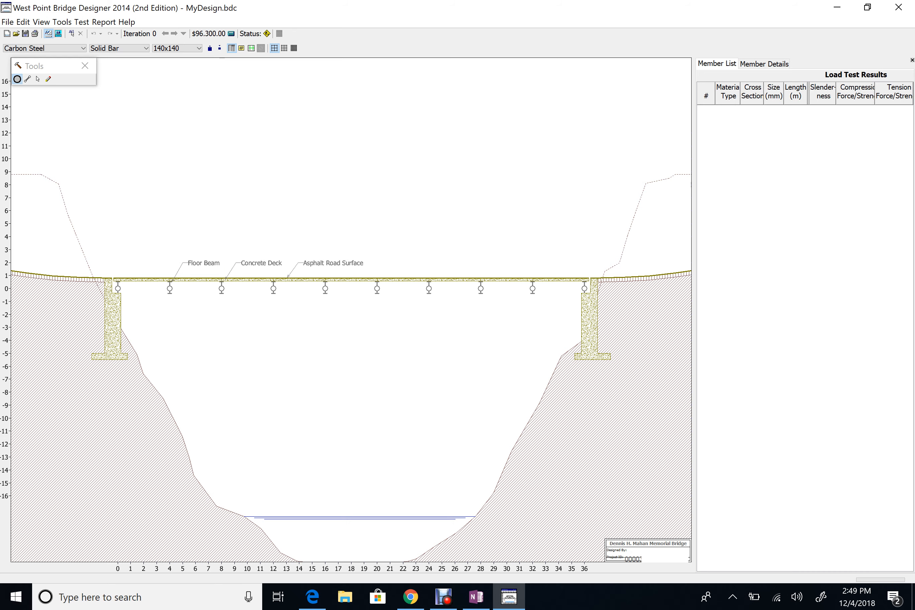
# Switch to the OneNote truss sketch and mark the first two bottom panels as 4m in thick green ink, underlining the 6m height.
pyautogui.click(476, 597)
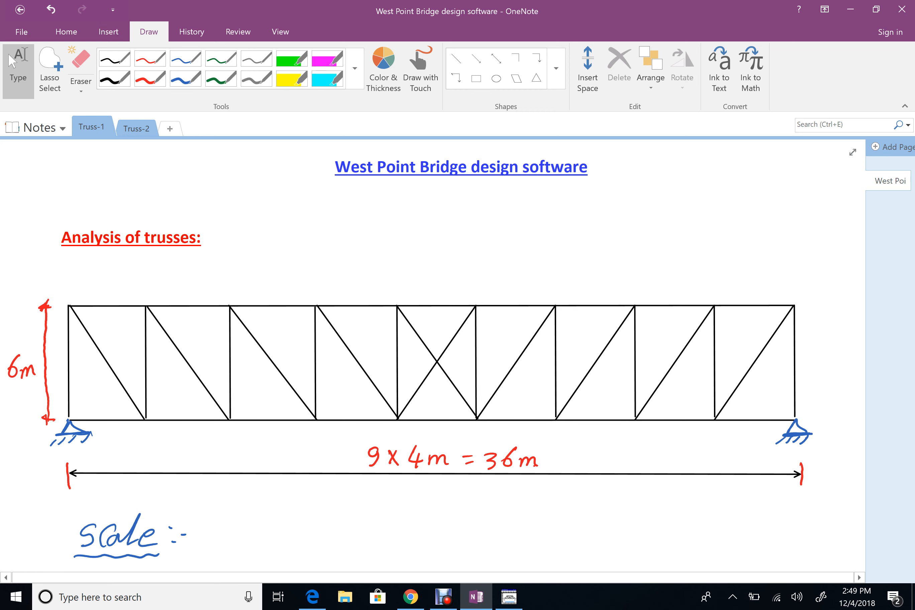
pyautogui.scroll(-2, 309, 237)
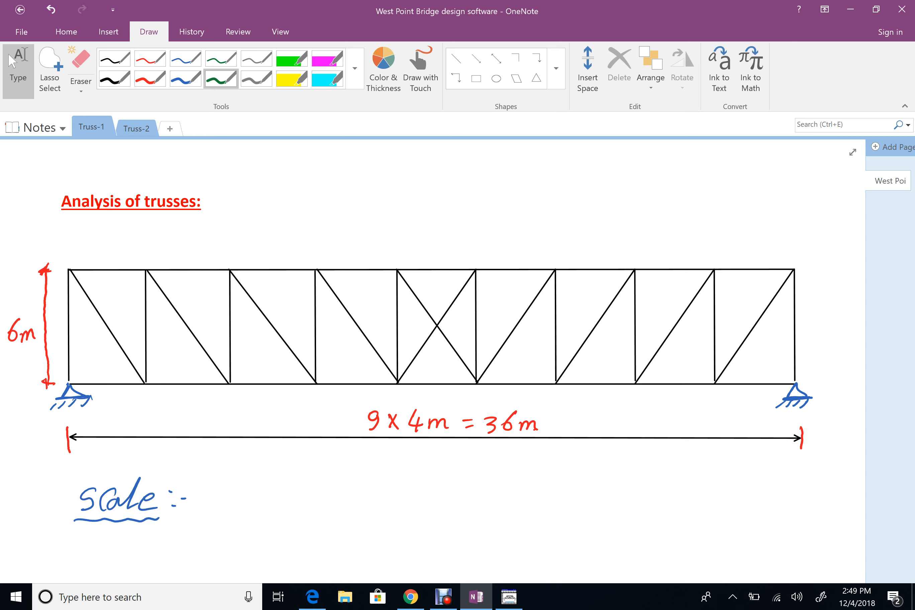
pyautogui.click(220, 78)
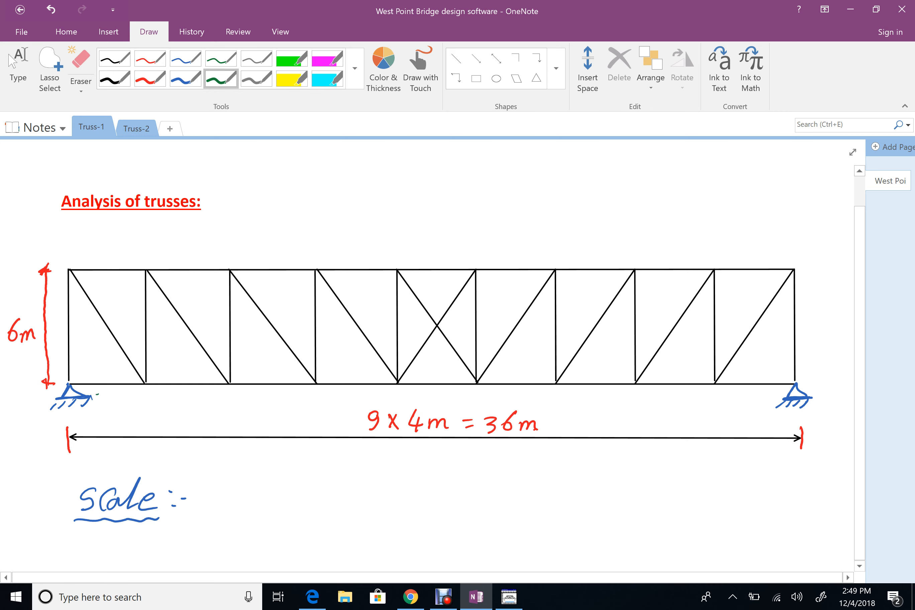
pyautogui.moveTo(95, 395)
pyautogui.mouseDown()
pyautogui.moveTo(149, 390)
pyautogui.moveTo(133, 405)
pyautogui.moveTo(68, 397)
pyautogui.moveTo(98, 413)
pyautogui.mouseUp()
pyautogui.moveTo(95, 406)
pyautogui.mouseDown()
pyautogui.moveTo(95, 423)
pyautogui.moveTo(120, 414)
pyautogui.mouseUp()
pyautogui.moveTo(146, 399)
pyautogui.mouseDown()
pyautogui.moveTo(232, 396)
pyautogui.moveTo(194, 420)
pyautogui.mouseUp()
pyautogui.moveTo(187, 413)
pyautogui.mouseDown()
pyautogui.moveTo(185, 430)
pyautogui.moveTo(220, 414)
pyautogui.mouseUp()
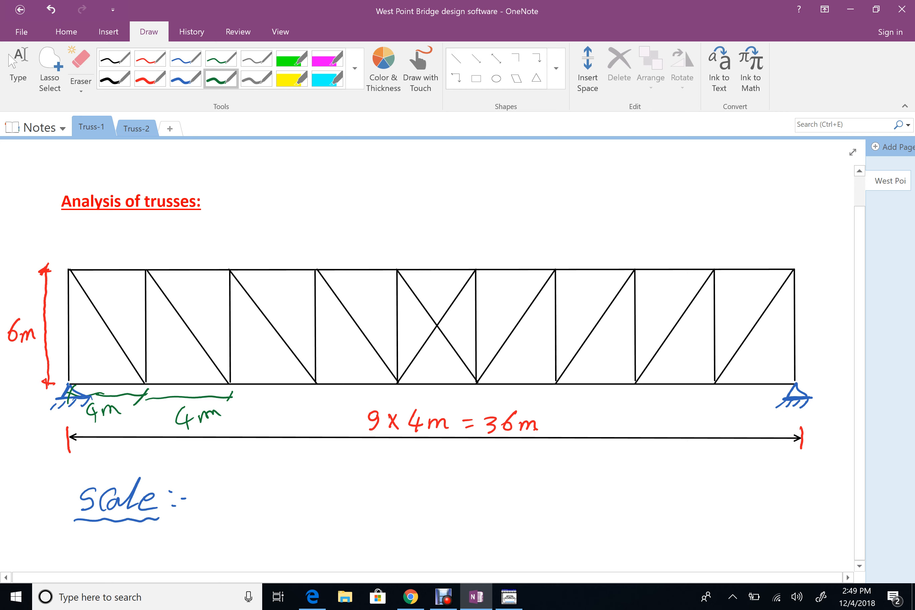
pyautogui.moveTo(26, 347)
pyautogui.mouseDown()
pyautogui.moveTo(23, 365)
pyautogui.moveTo(33, 374)
pyautogui.mouseUp()
pyautogui.click(18, 71)
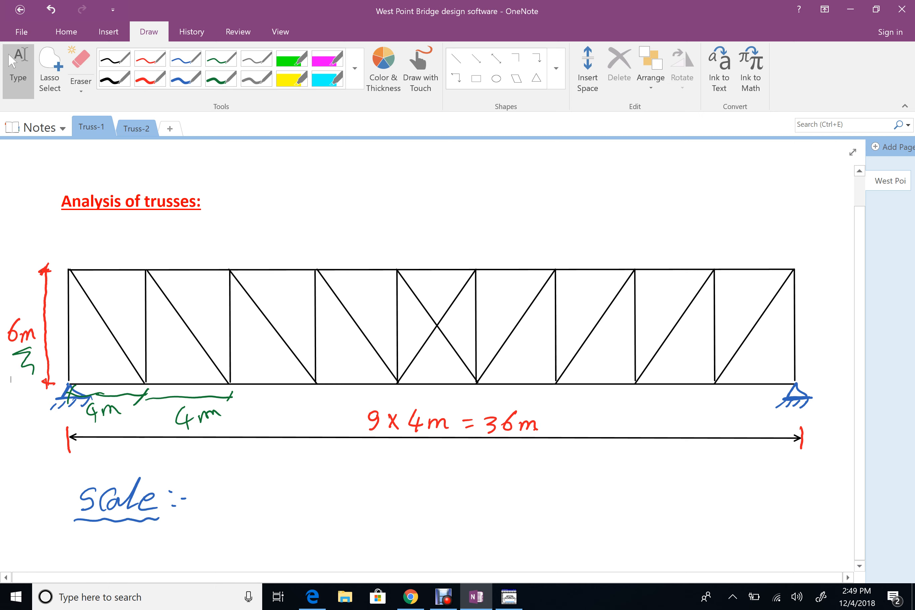
# Handwrite the scale 1m = 1 in in green under the Scale heading, with 36m on the line below.
pyautogui.scroll(-3, 433, 315)
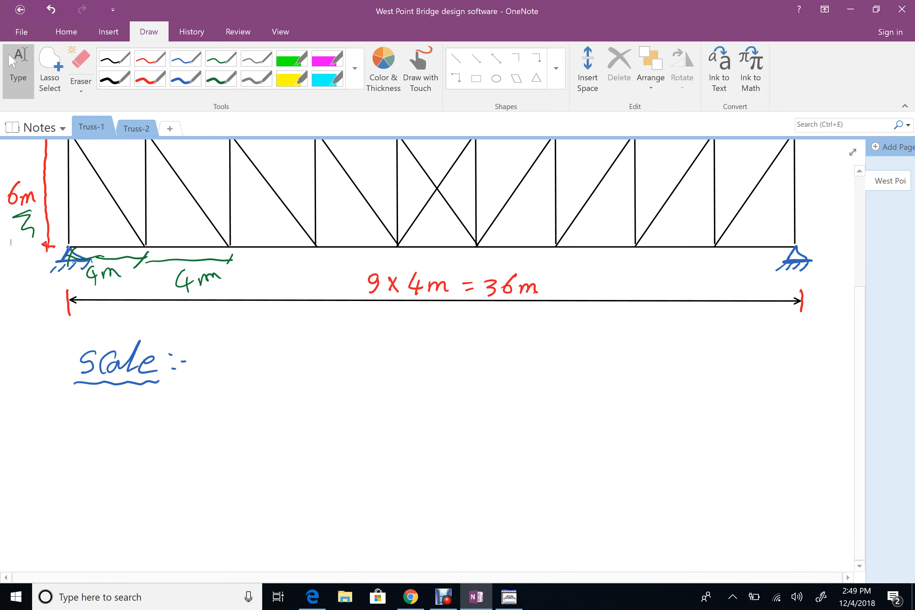
pyautogui.moveTo(167, 399)
pyautogui.mouseDown()
pyautogui.moveTo(168, 427)
pyautogui.moveTo(238, 412)
pyautogui.moveTo(239, 421)
pyautogui.moveTo(183, 452)
pyautogui.mouseUp()
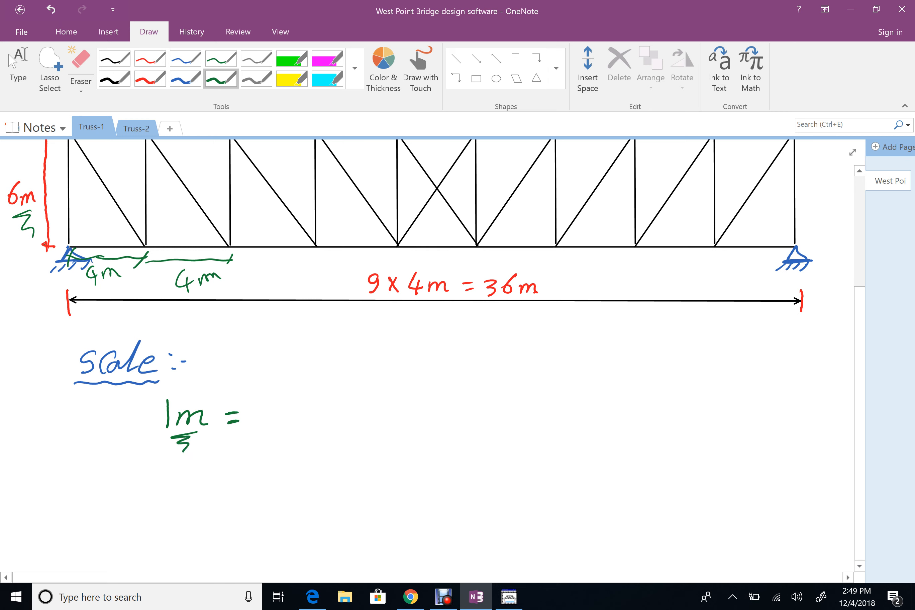
pyautogui.moveTo(258, 410)
pyautogui.mouseDown()
pyautogui.moveTo(266, 428)
pyautogui.moveTo(315, 429)
pyautogui.mouseUp()
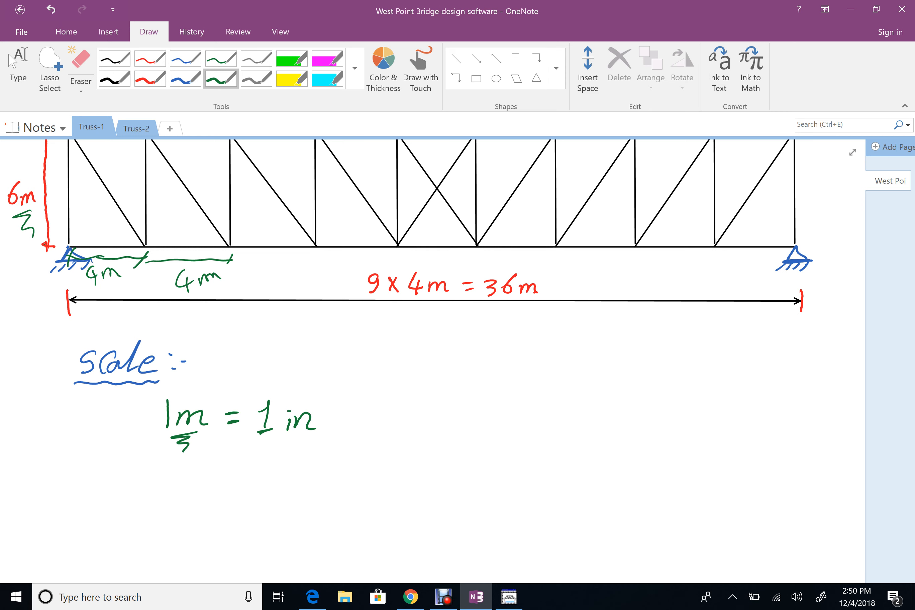
pyautogui.moveTo(137, 465)
pyautogui.mouseDown()
pyautogui.moveTo(149, 482)
pyautogui.moveTo(139, 488)
pyautogui.mouseUp()
pyautogui.moveTo(171, 463)
pyautogui.mouseDown()
pyautogui.moveTo(159, 478)
pyautogui.moveTo(191, 472)
pyautogui.moveTo(208, 486)
pyautogui.mouseUp()
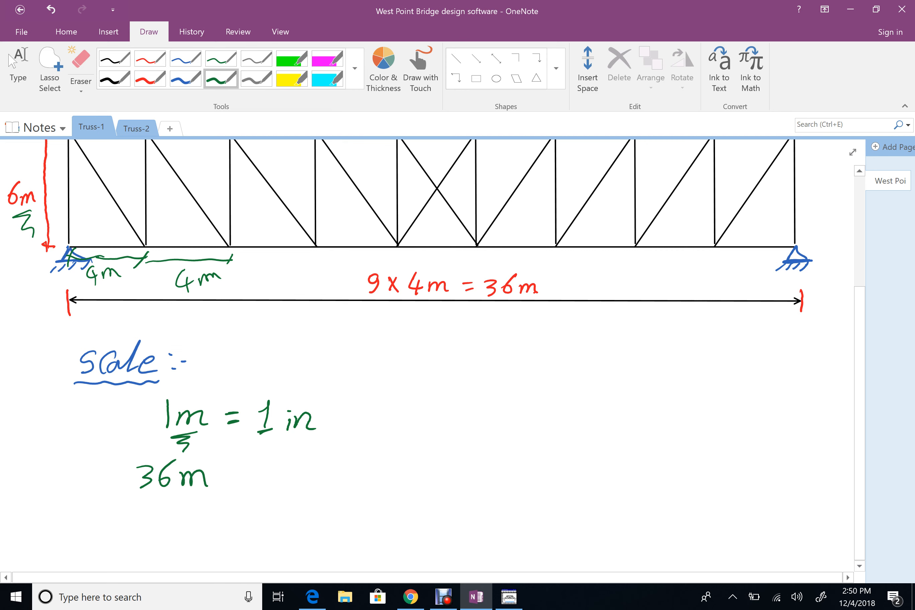
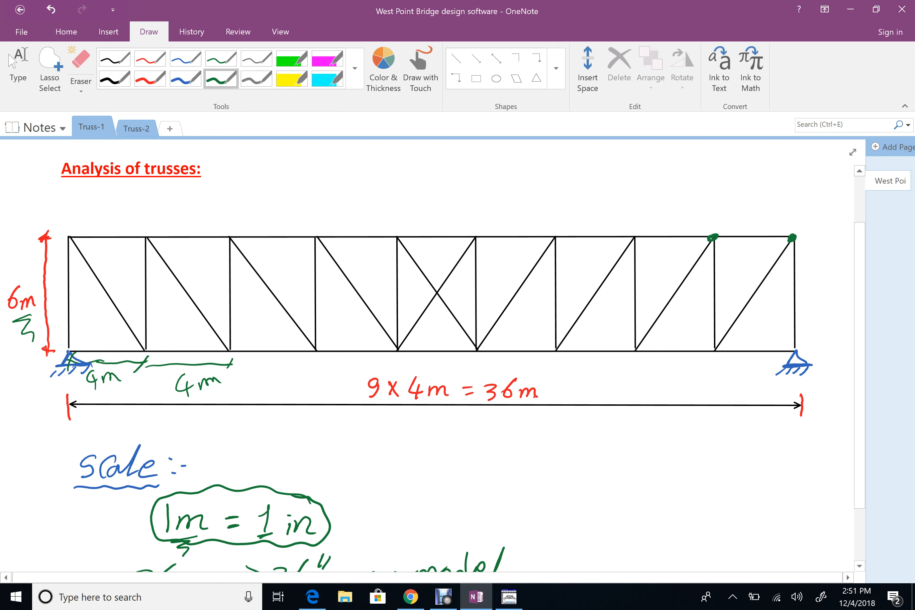
# Mark the third top-chord node from the truss's right end with a green dot and label it Joint.
pyautogui.moveTo(633, 235); pyautogui.dragTo(636, 236)
pyautogui.moveTo(617, 202)
pyautogui.mouseDown()
pyautogui.moveTo(629, 225)
pyautogui.moveTo(628, 197)
pyautogui.mouseUp()
pyautogui.moveTo(629, 214); pyautogui.dragTo(670, 213)
pyautogui.moveTo(664, 199); pyautogui.dragTo(681, 194)
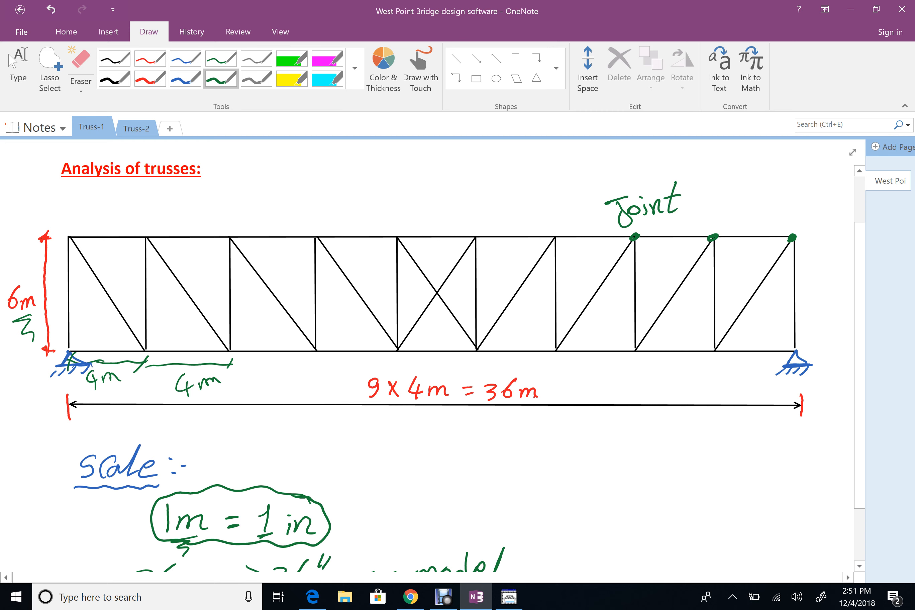
# Draw a green arrow to the diagonal below the labelled joint, write members beside it and trace over that diagonal.
pyautogui.moveTo(572, 204)
pyautogui.mouseDown()
pyautogui.moveTo(562, 234)
pyautogui.moveTo(595, 268)
pyautogui.mouseUp()
pyautogui.moveTo(596, 266); pyautogui.dragTo(593, 277)
pyautogui.moveTo(483, 203)
pyautogui.mouseDown()
pyautogui.moveTo(551, 169)
pyautogui.moveTo(571, 175)
pyautogui.moveTo(584, 157)
pyautogui.mouseUp()
pyautogui.moveTo(594, 155); pyautogui.dragTo(583, 174)
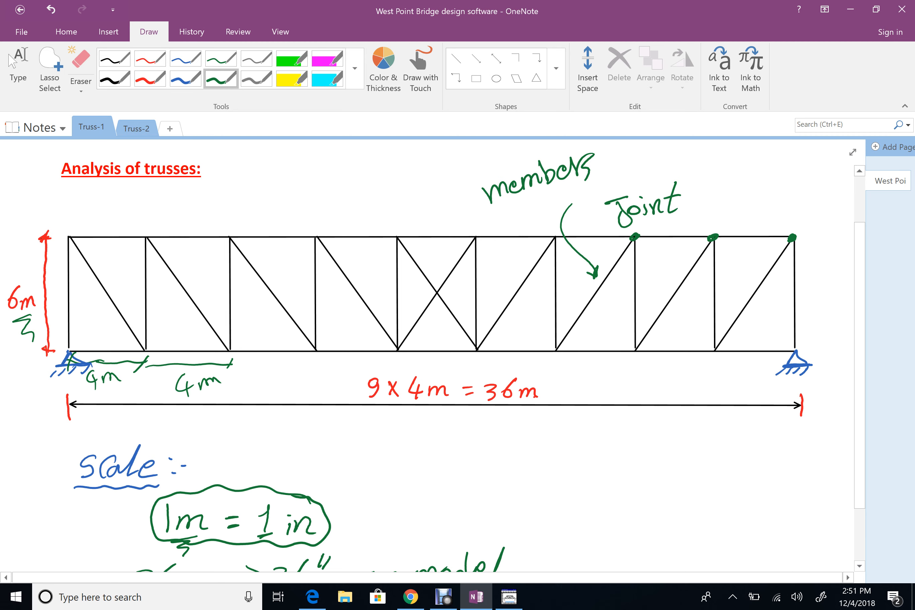
pyautogui.moveTo(625, 250); pyautogui.dragTo(565, 336)
pyautogui.click(18, 71)
# Sketch a slanted solid bar in green beside the scale notes, with closed ends and the lower end filled in.
pyautogui.scroll(-3, 564, 263)
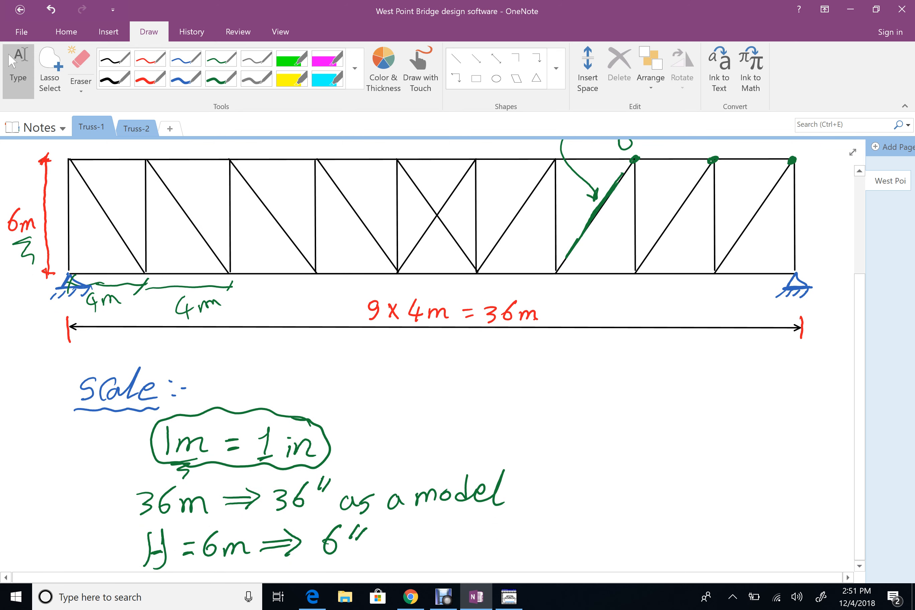
pyautogui.click(221, 79)
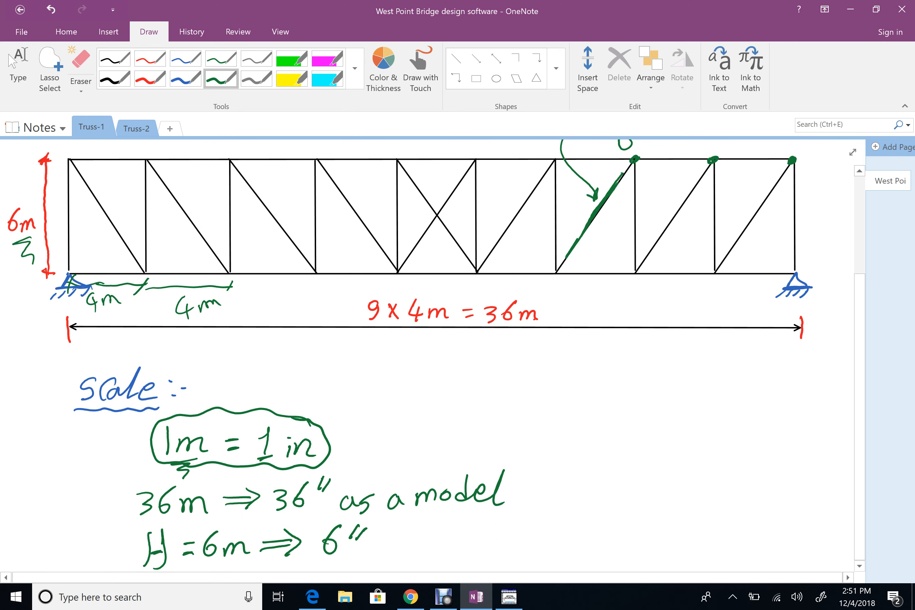
pyautogui.moveTo(765, 357)
pyautogui.mouseDown()
pyautogui.moveTo(590, 477)
pyautogui.moveTo(737, 399)
pyautogui.moveTo(600, 487)
pyautogui.mouseUp()
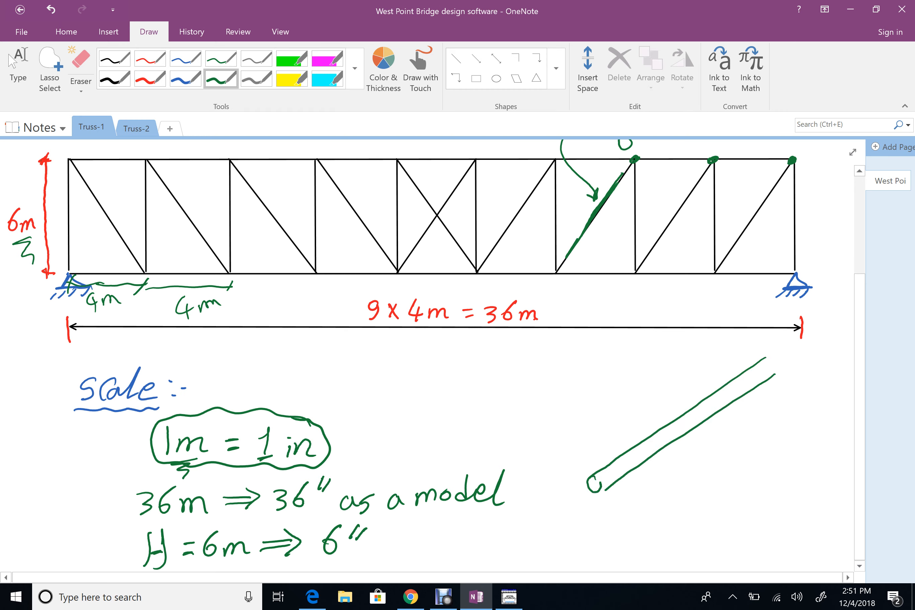
pyautogui.moveTo(765, 358); pyautogui.dragTo(772, 374)
pyautogui.moveTo(596, 480); pyautogui.dragTo(596, 489)
# Sketch a slanted hollow tube in thick black ink below the green solid bar.
pyautogui.scroll(-2, 427, 354)
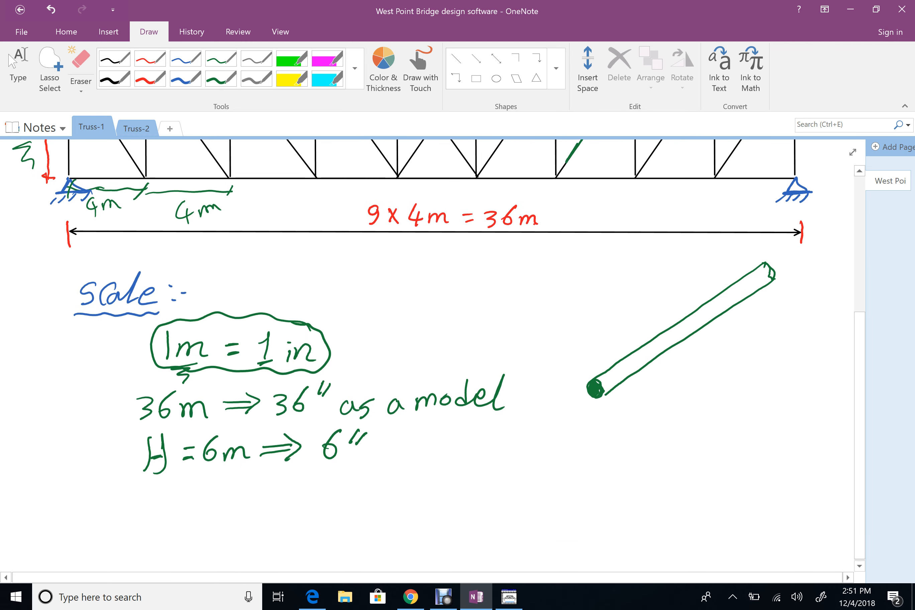
pyautogui.click(115, 78)
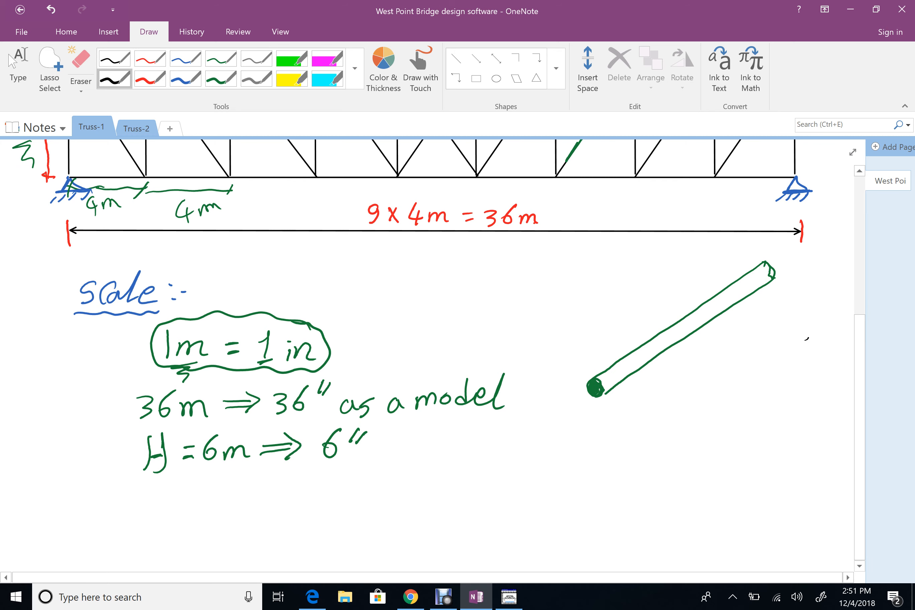
pyautogui.moveTo(809, 336)
pyautogui.mouseDown()
pyautogui.moveTo(622, 454)
pyautogui.moveTo(619, 469)
pyautogui.moveTo(633, 453)
pyautogui.moveTo(626, 476)
pyautogui.moveTo(633, 462)
pyautogui.moveTo(648, 481)
pyautogui.moveTo(809, 372)
pyautogui.mouseUp()
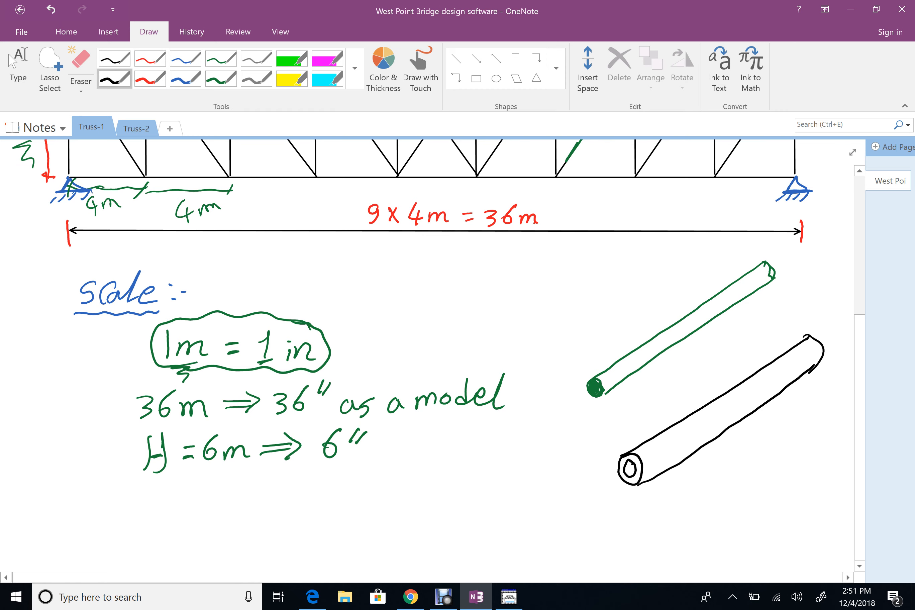
pyautogui.moveTo(638, 474)
pyautogui.mouseDown()
pyautogui.moveTo(631, 485)
pyautogui.moveTo(622, 469)
pyautogui.moveTo(639, 472)
pyautogui.mouseUp()
# Mark the truss's top-right corner node with a black dot and label it Joint in black.
pyautogui.scroll(3, 427, 354)
pyautogui.scroll(2, 427, 355)
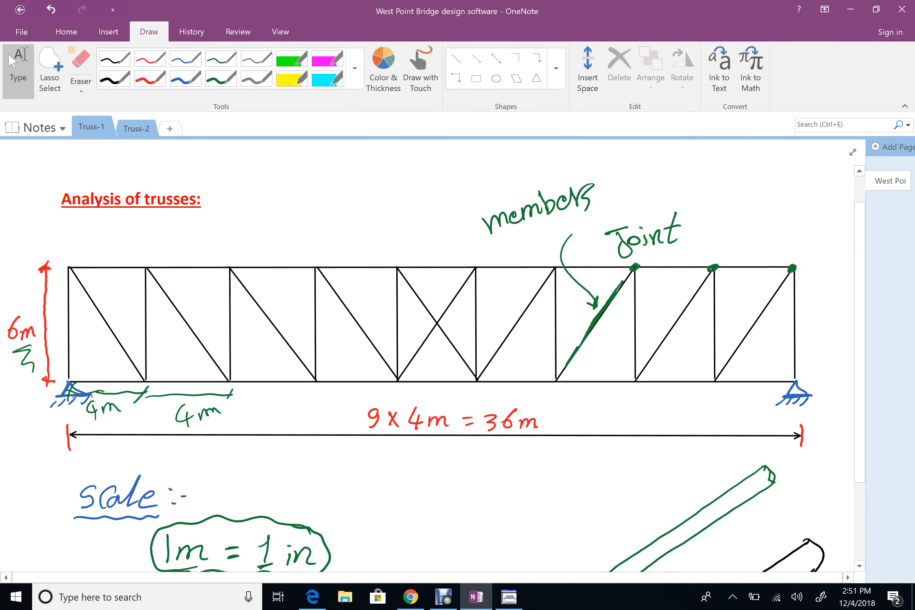
pyautogui.moveTo(785, 231)
pyautogui.mouseDown()
pyautogui.moveTo(779, 249)
pyautogui.moveTo(793, 225)
pyautogui.moveTo(807, 240)
pyautogui.mouseUp()
pyautogui.moveTo(814, 239)
pyautogui.mouseDown()
pyautogui.moveTo(824, 223)
pyautogui.moveTo(829, 239)
pyautogui.mouseUp()
pyautogui.moveTo(835, 212); pyautogui.dragTo(831, 239)
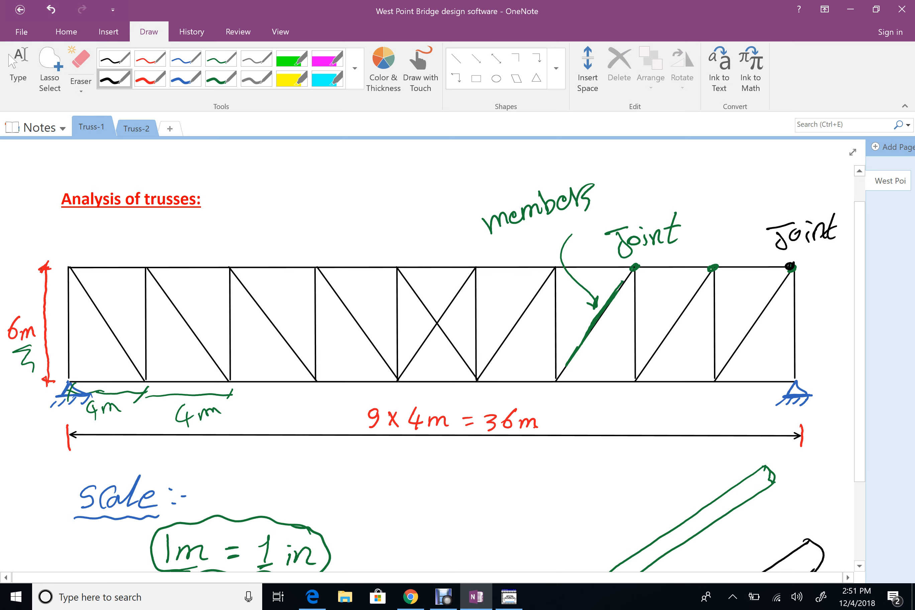
# Trace over the truss's last right-hand diagonal member in thick black ink.
pyautogui.moveTo(782, 281); pyautogui.dragTo(746, 331)
pyautogui.moveTo(751, 330); pyautogui.dragTo(744, 341)
pyautogui.click(9, 55)
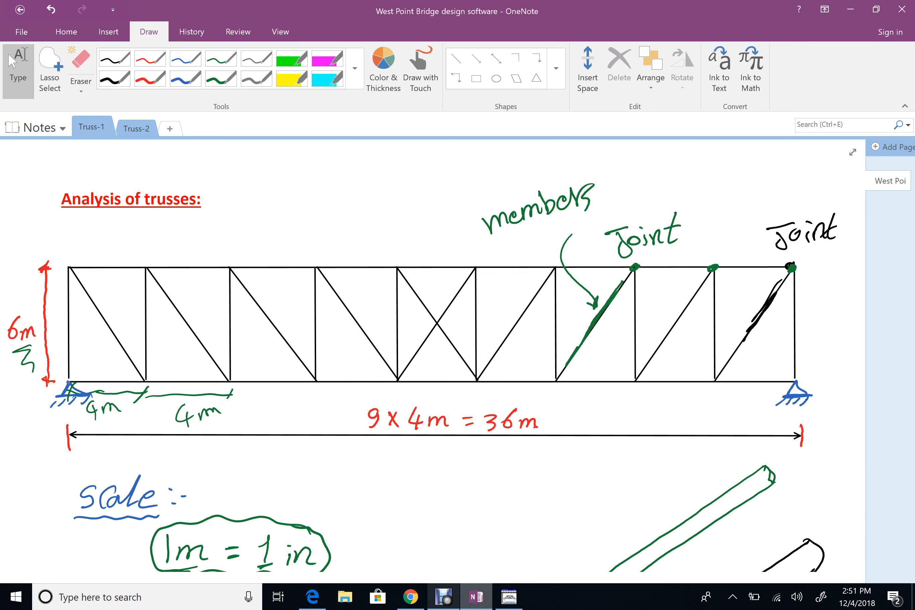
# Switch to West Point Bridge Designer and place ten joints at 6 m height, every 4 m from 0 to 36 m.
pyautogui.click(509, 597)
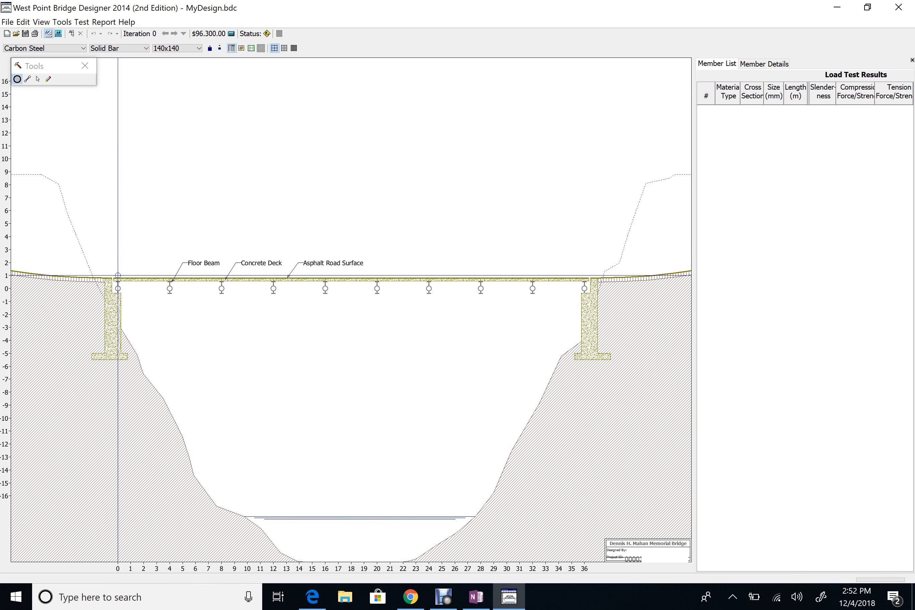
pyautogui.click(118, 210)
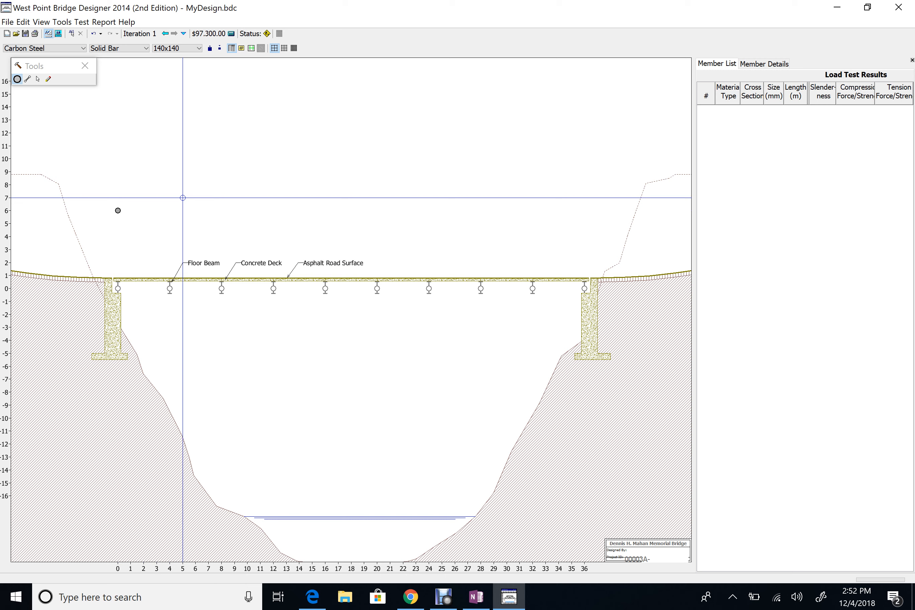
pyautogui.click(169, 210)
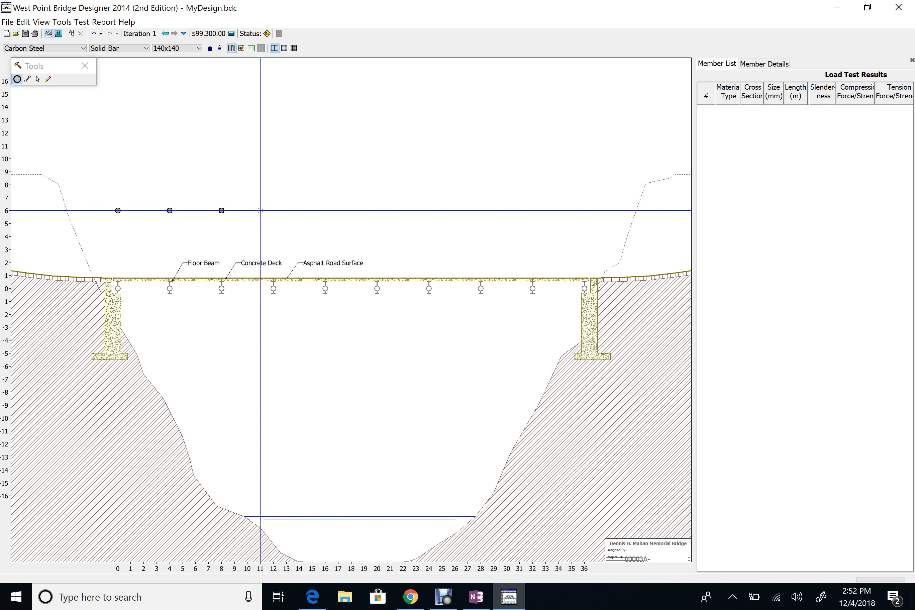
pyautogui.click(274, 211)
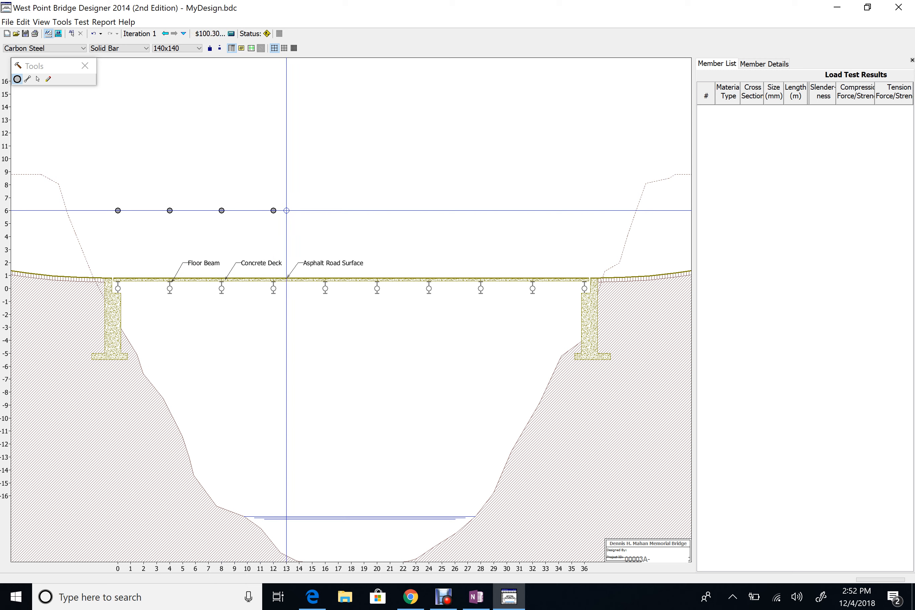
pyautogui.click(325, 210)
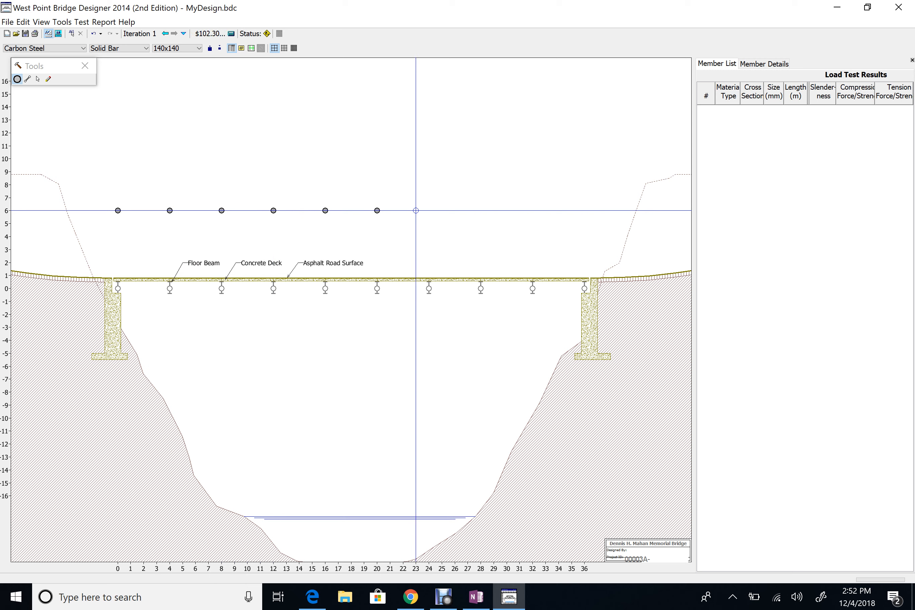
pyautogui.click(429, 210)
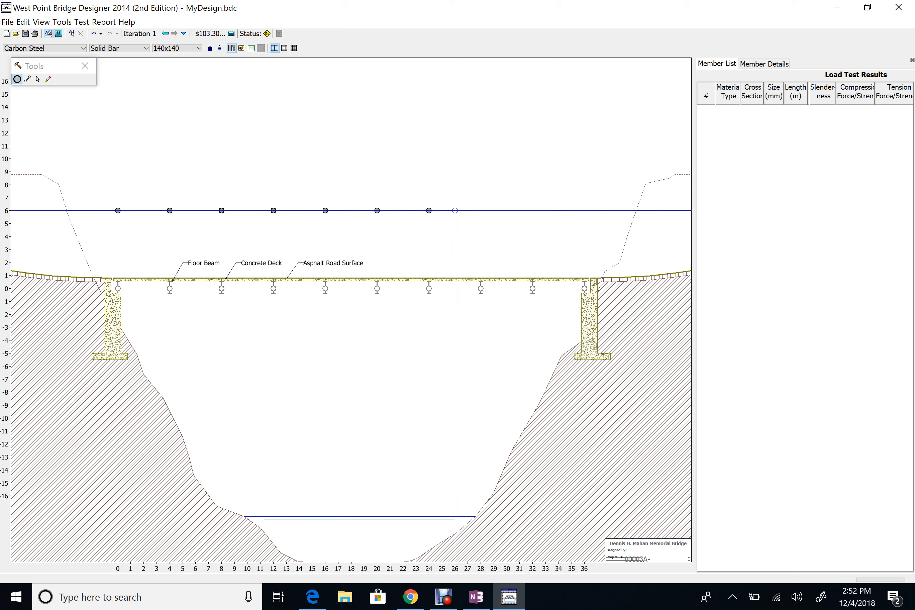
pyautogui.click(481, 210)
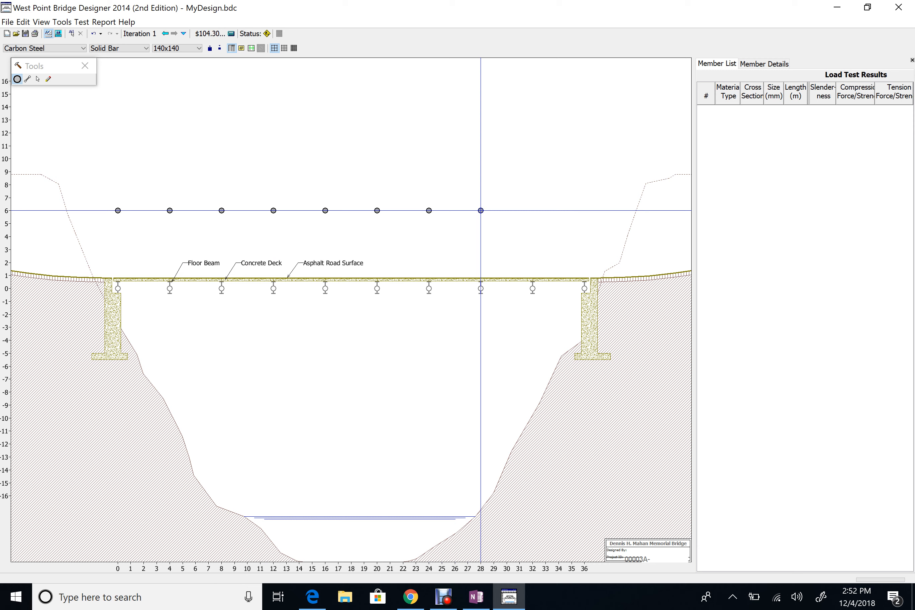
pyautogui.click(532, 211)
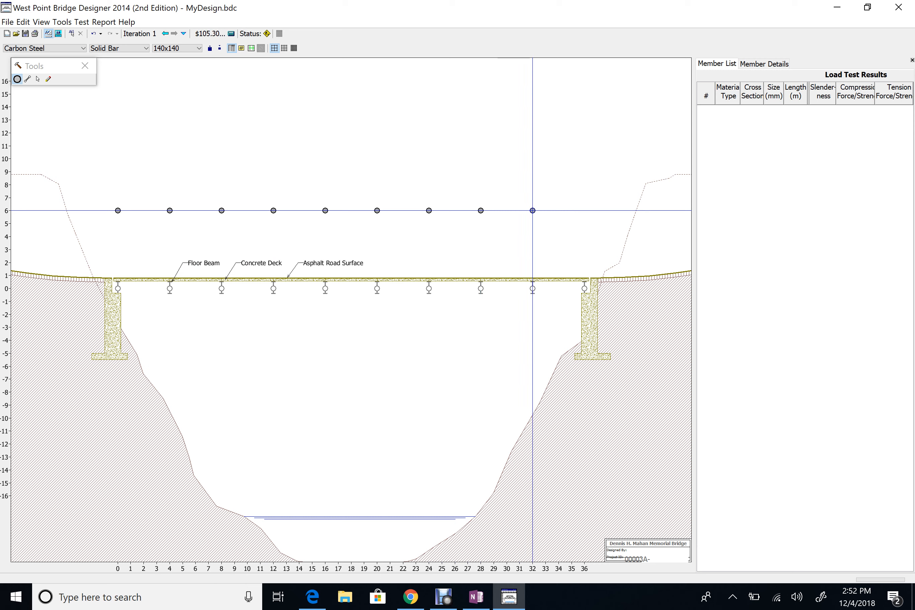
pyautogui.click(585, 211)
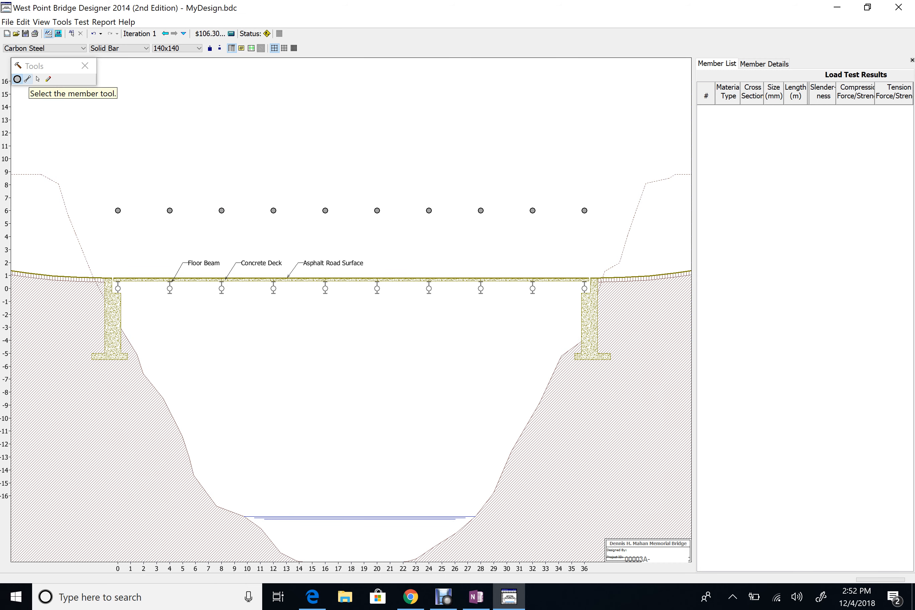
pyautogui.click(28, 80)
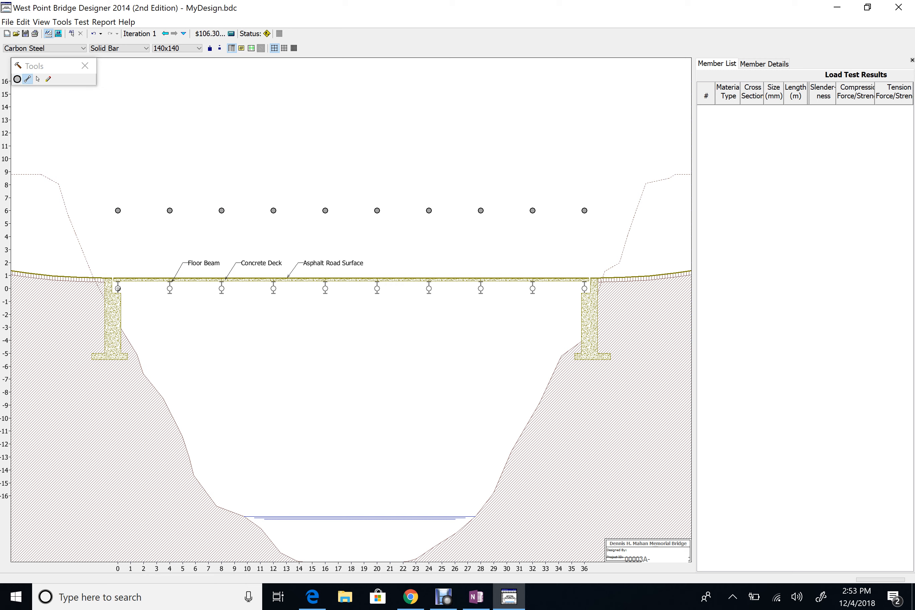
pyautogui.moveTo(123, 231); pyautogui.dragTo(118, 210)
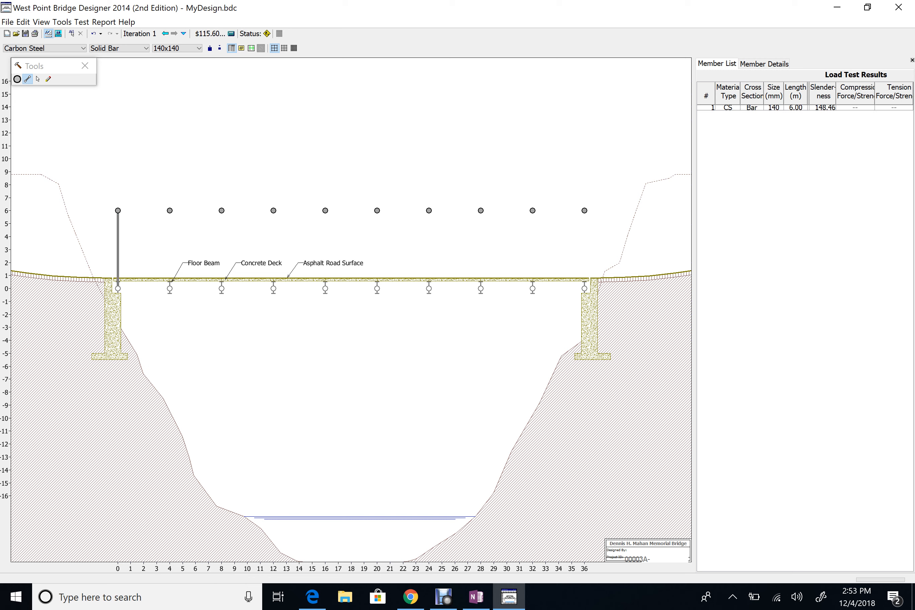
pyautogui.moveTo(169, 288); pyautogui.dragTo(169, 211)
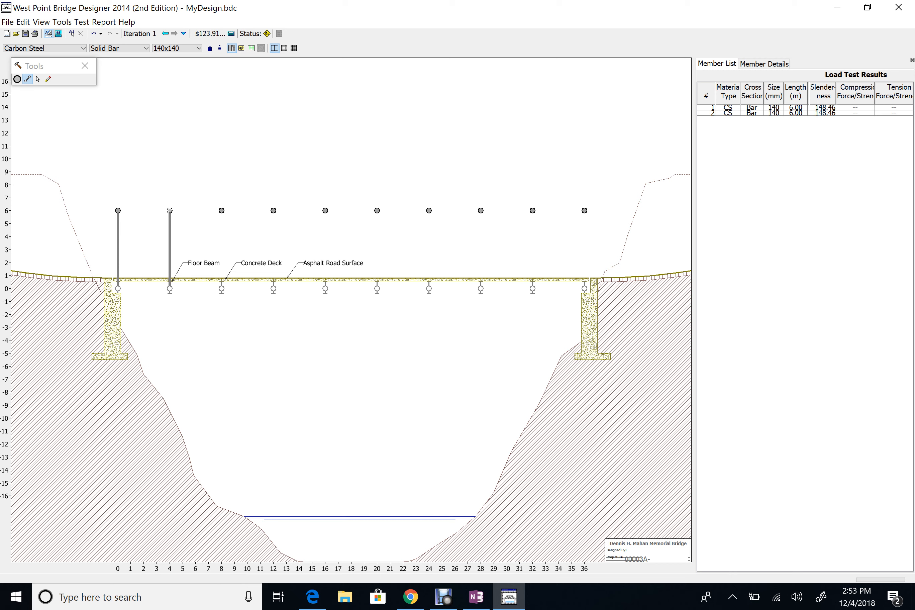
pyautogui.hotkey('ctrl', 'z')
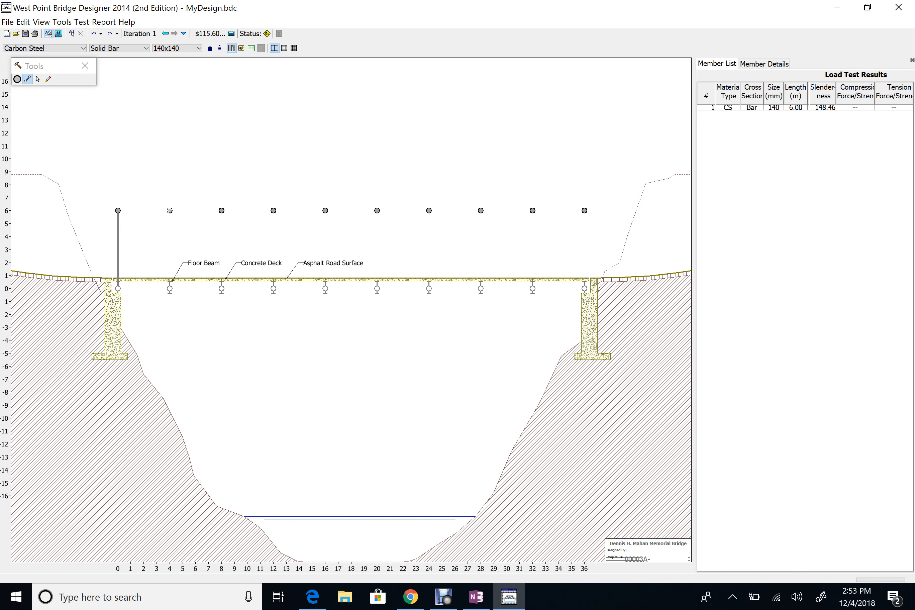
pyautogui.hotkey('ctrl', 'z')
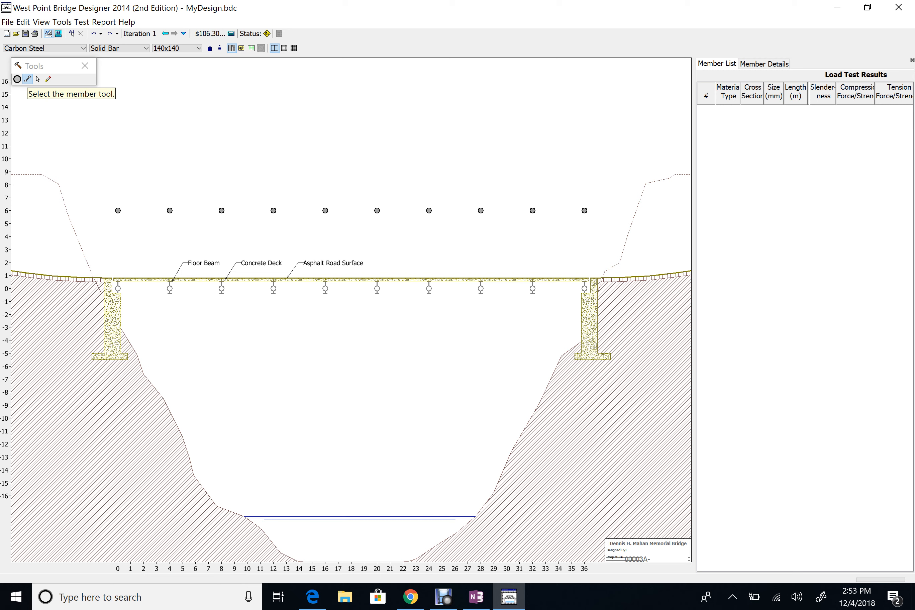
# Choose carbon steel, solid bar and 140x140 as the properties for new members.
pyautogui.click(48, 49)
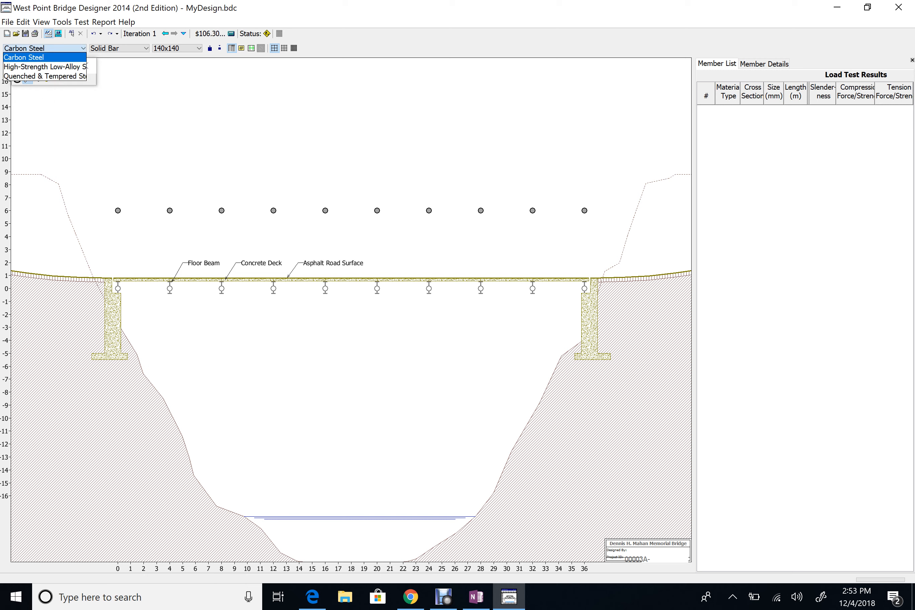
pyautogui.click(48, 48)
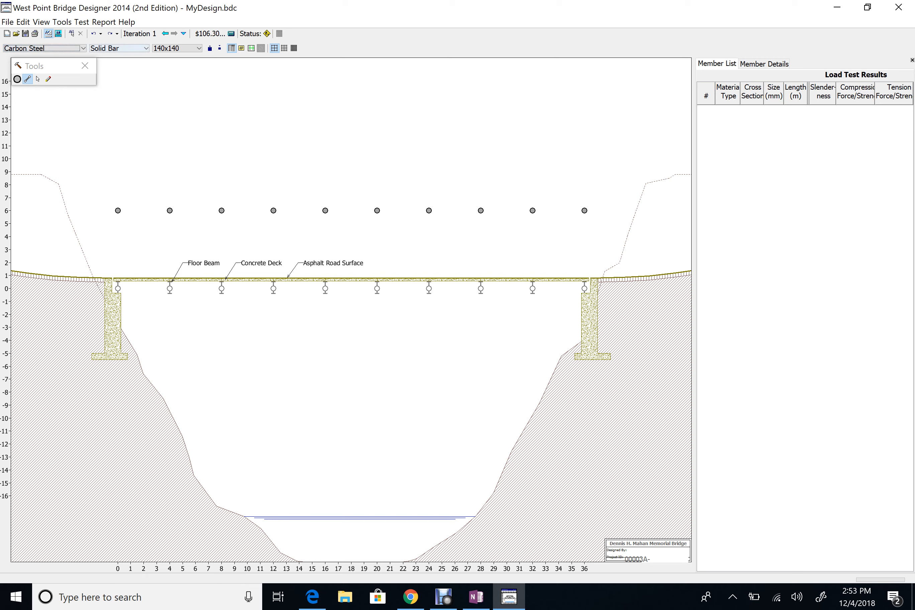
pyautogui.click(118, 48)
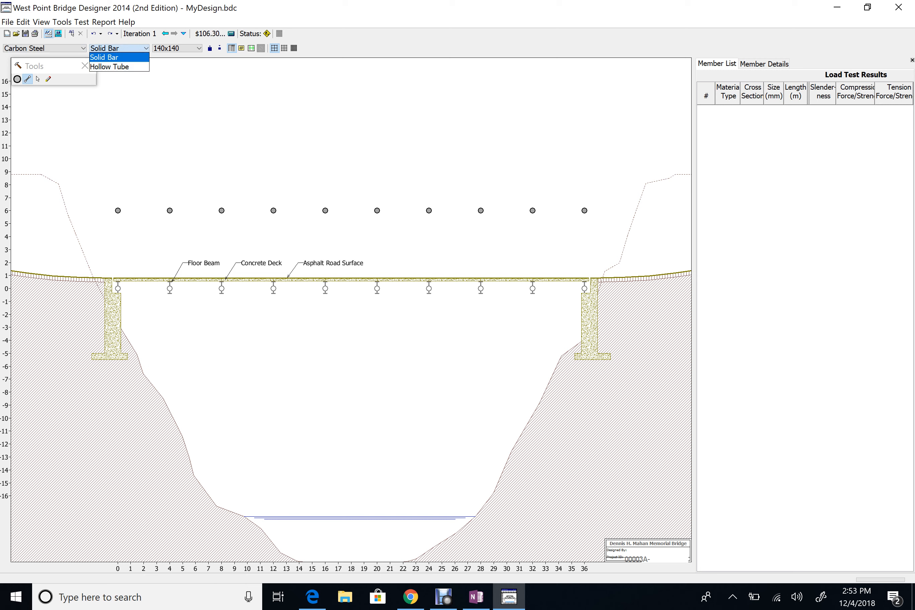
pyautogui.click(118, 48)
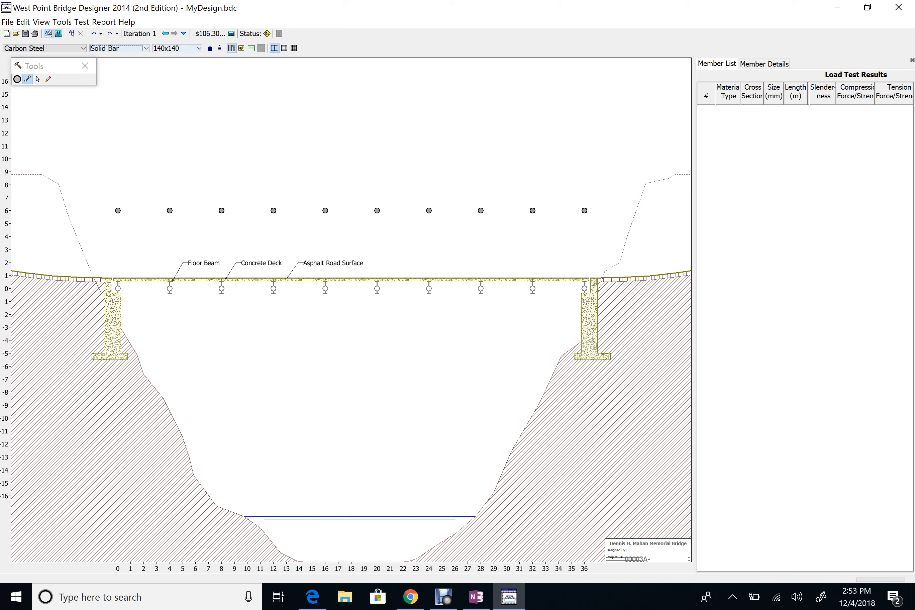
pyautogui.click(177, 48)
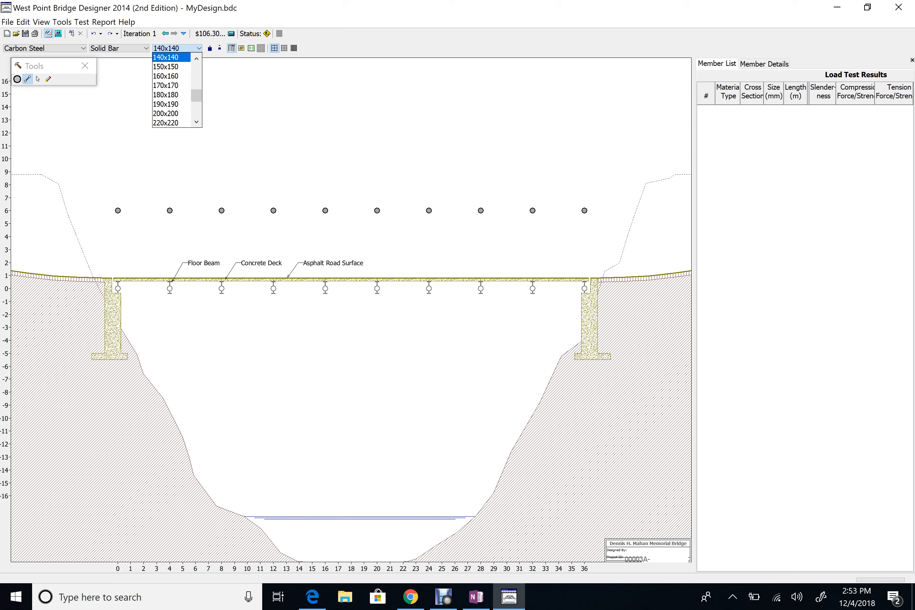
pyautogui.click(166, 58)
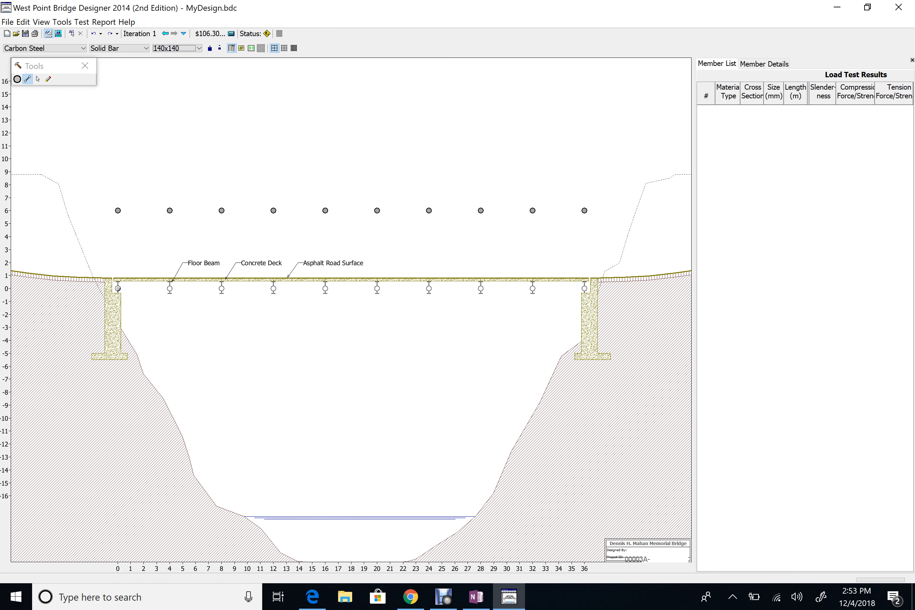
# Draw ten vertical members joining each deck joint to the joint 6 m above it, from 0 to 36 m.
pyautogui.moveTo(120, 250); pyautogui.dragTo(118, 210)
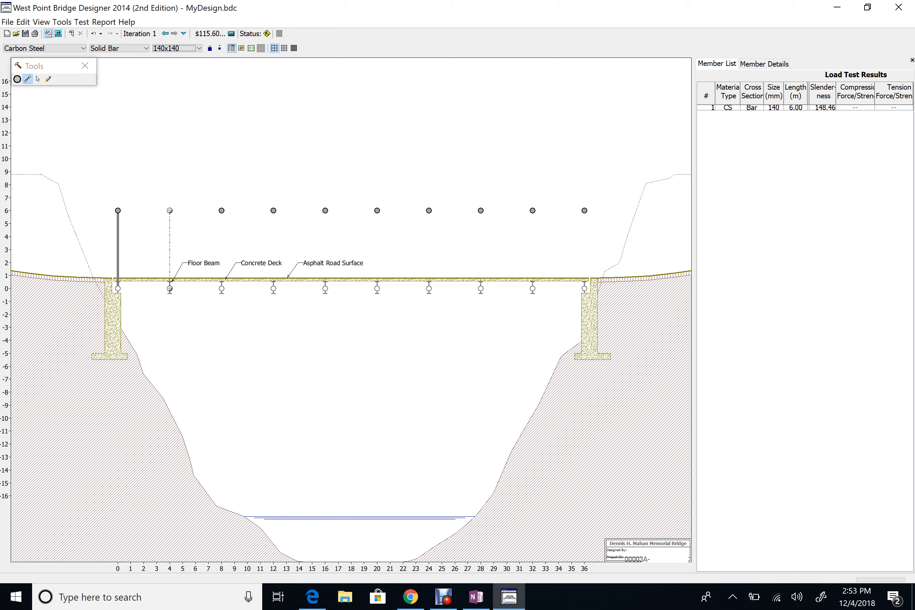
pyautogui.moveTo(170, 289); pyautogui.dragTo(222, 210)
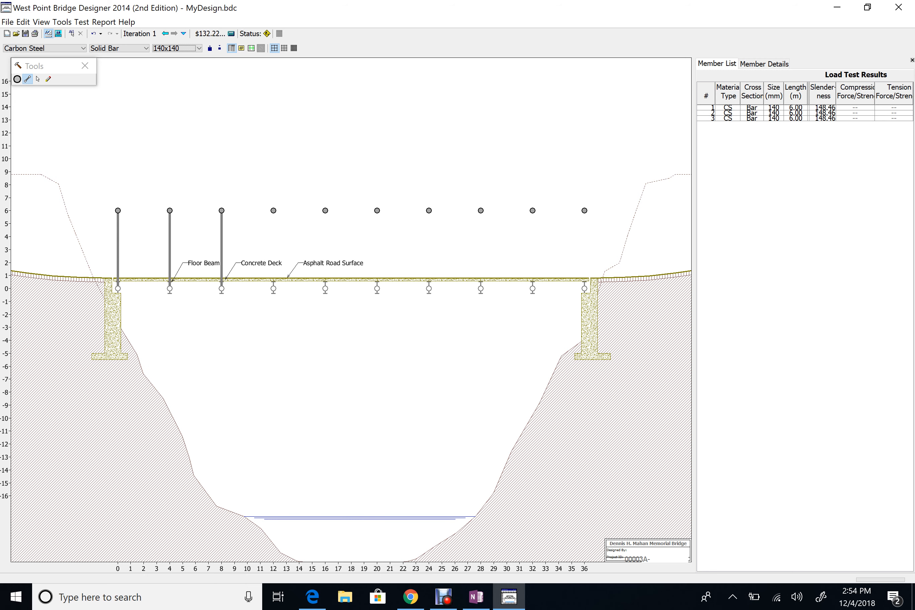
pyautogui.moveTo(274, 289); pyautogui.dragTo(273, 211)
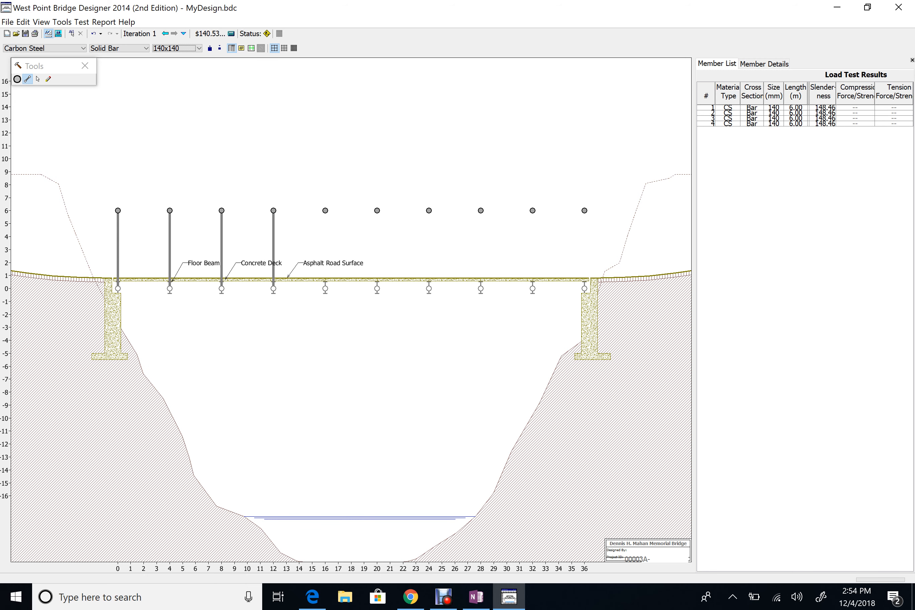
pyautogui.moveTo(325, 288); pyautogui.dragTo(325, 211)
pyautogui.click(325, 211)
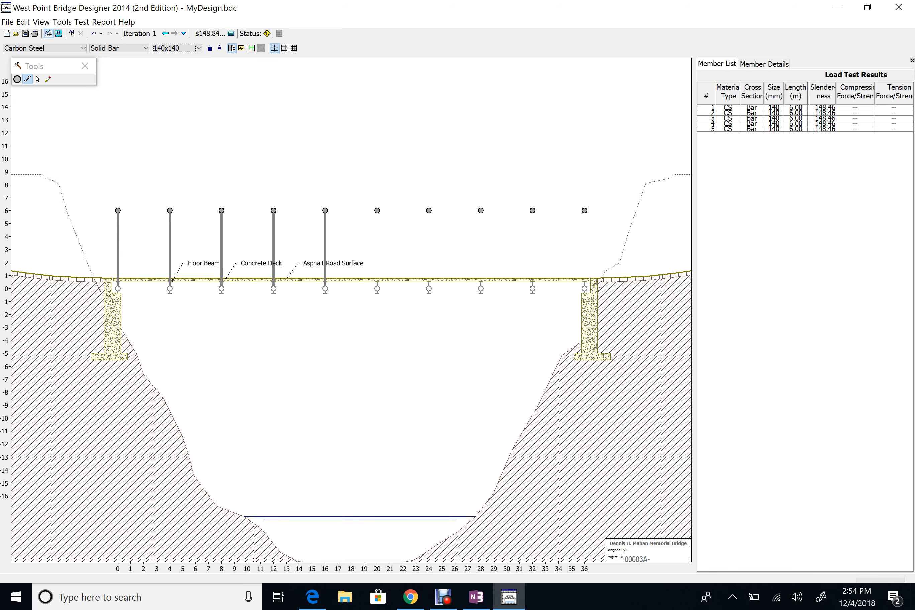
pyautogui.moveTo(377, 289); pyautogui.dragTo(377, 211)
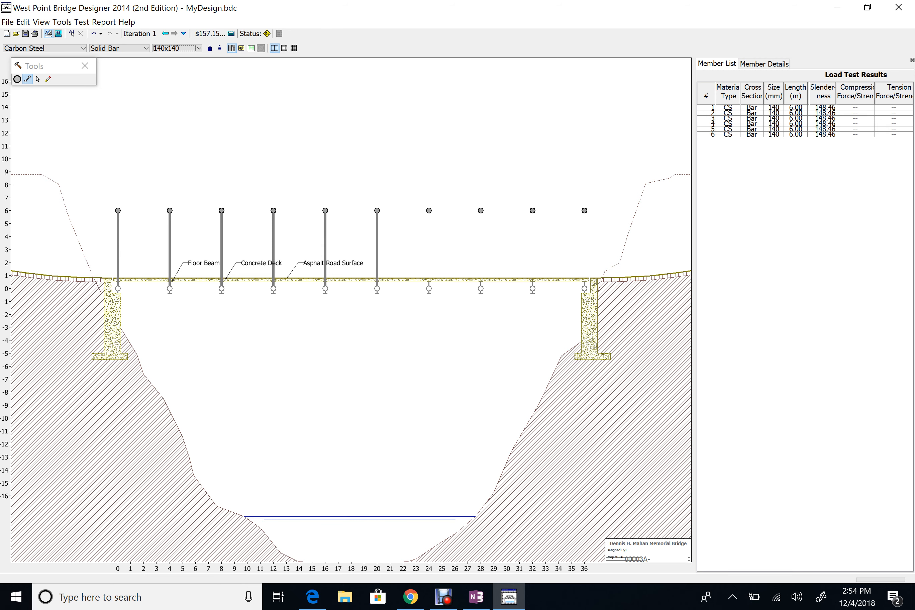
pyautogui.moveTo(429, 289); pyautogui.dragTo(430, 210)
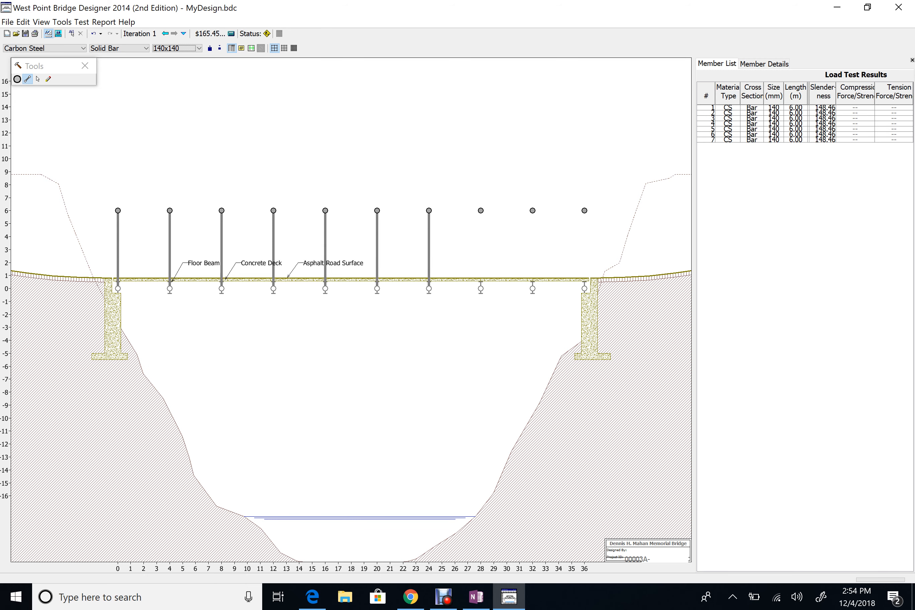
pyautogui.moveTo(481, 246); pyautogui.dragTo(480, 211)
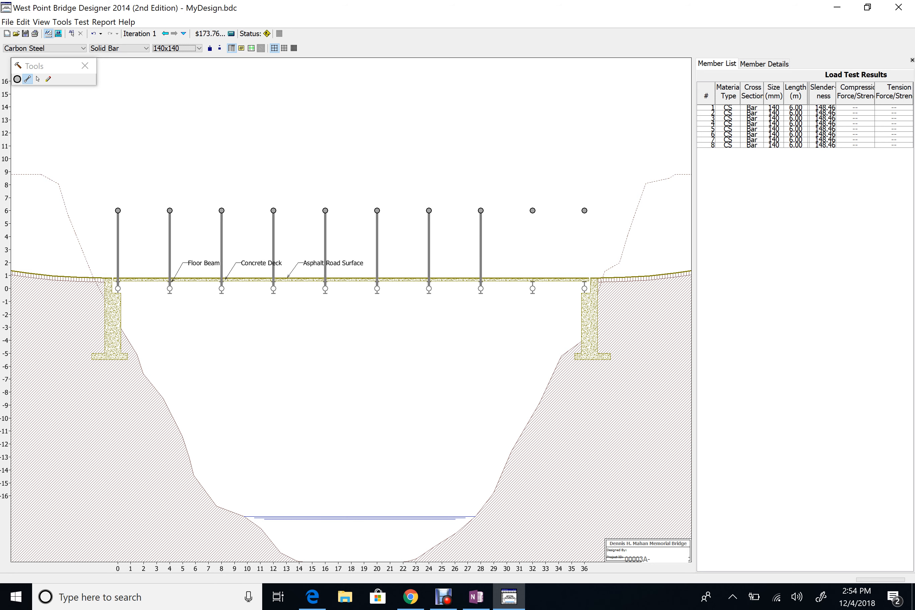
pyautogui.moveTo(533, 289); pyautogui.dragTo(532, 211)
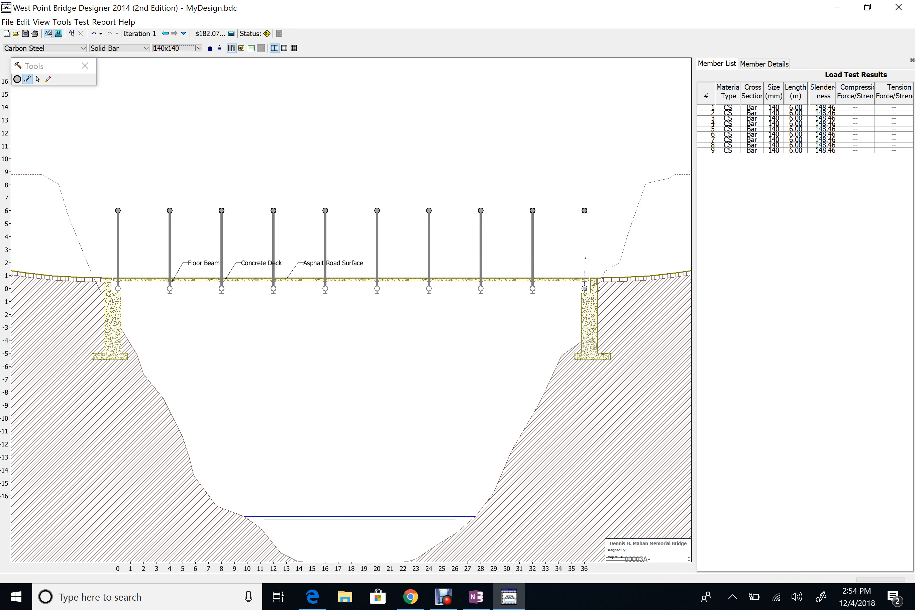
pyautogui.moveTo(585, 258); pyautogui.dragTo(584, 211)
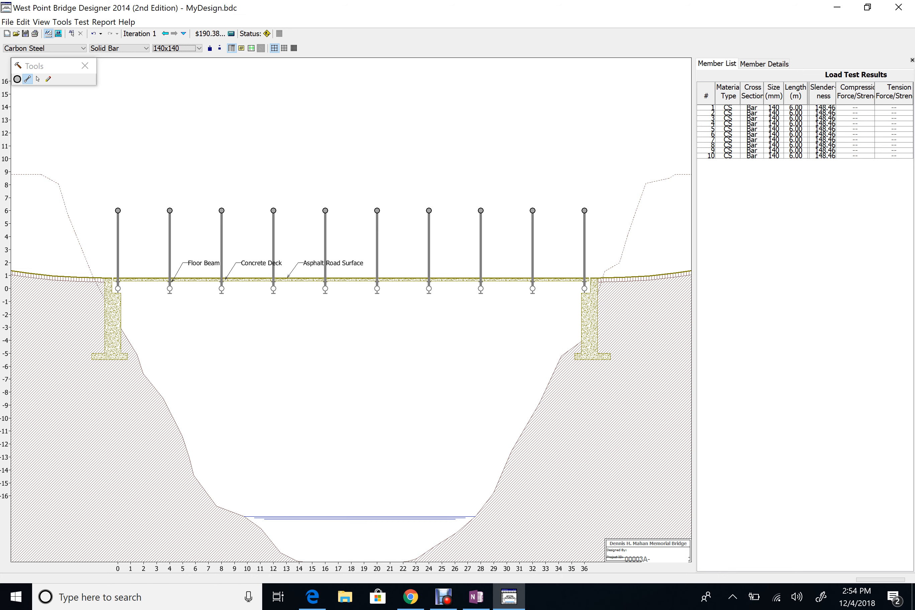
# Draw the bottom and top chord members across the full 36 m span through all the joints.
pyautogui.moveTo(542, 279)
pyautogui.mouseDown()
pyautogui.moveTo(533, 289)
pyautogui.moveTo(183, 281)
pyautogui.moveTo(117, 289)
pyautogui.mouseUp()
pyautogui.moveTo(117, 211); pyautogui.dragTo(584, 211)
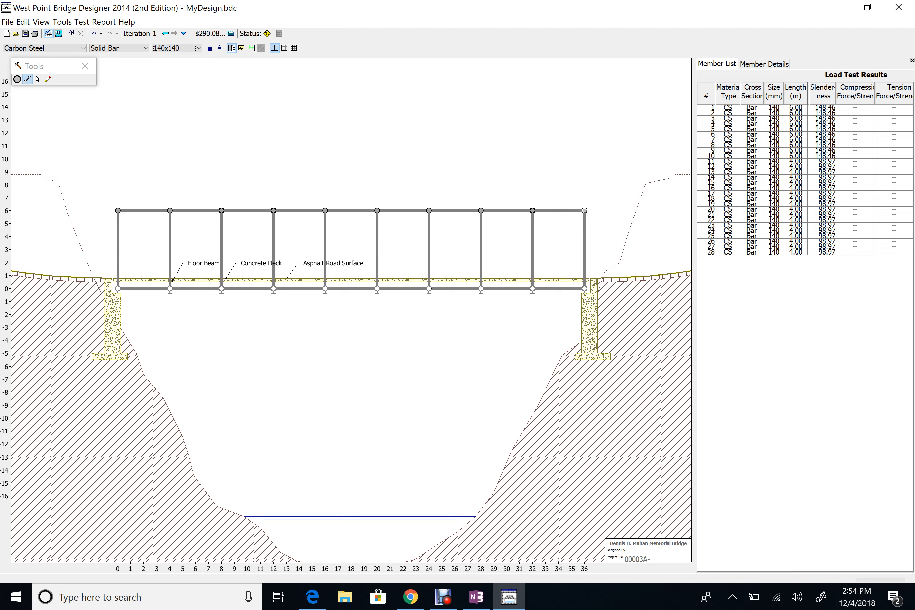
# Consult the OneNote sketch and draw the diagonals sloping down towards midspan in the four right-hand panels, plus crossed diagonals in the middle panel.
pyautogui.click(476, 597)
pyautogui.click(476, 597)
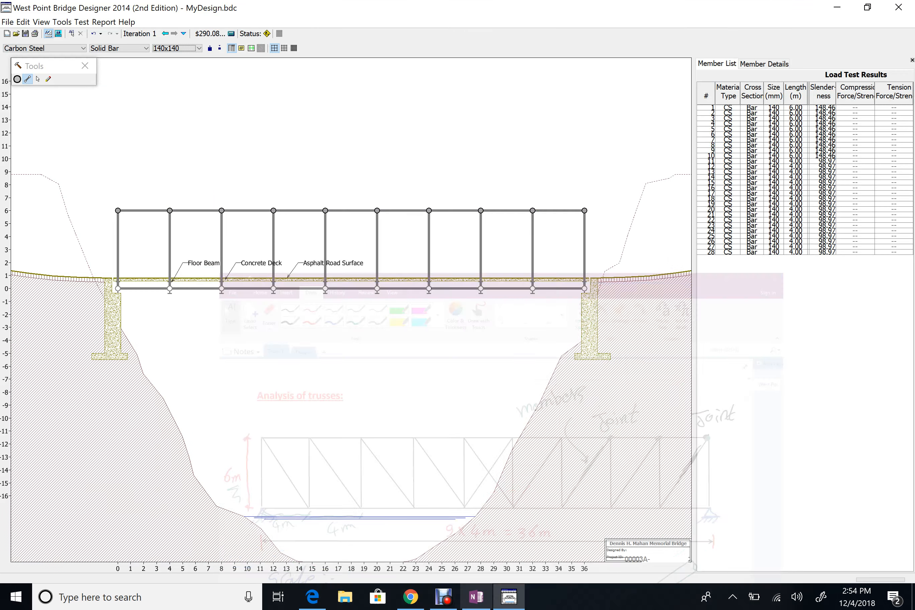
pyautogui.moveTo(584, 210); pyautogui.dragTo(533, 289)
pyautogui.moveTo(533, 211); pyautogui.dragTo(481, 289)
pyautogui.moveTo(481, 211); pyautogui.dragTo(428, 288)
pyautogui.moveTo(400, 251); pyautogui.dragTo(377, 288)
pyautogui.moveTo(377, 211); pyautogui.dragTo(325, 288)
pyautogui.moveTo(344, 235); pyautogui.dragTo(377, 288)
# Draw one diagonal in each of the four left-hand panels, sloping down from the top chord towards midspan.
pyautogui.moveTo(118, 211); pyautogui.dragTo(170, 289)
pyautogui.moveTo(169, 211)
pyautogui.mouseDown()
pyautogui.moveTo(193, 268)
pyautogui.moveTo(222, 289)
pyautogui.mouseUp()
pyautogui.moveTo(222, 211); pyautogui.dragTo(274, 288)
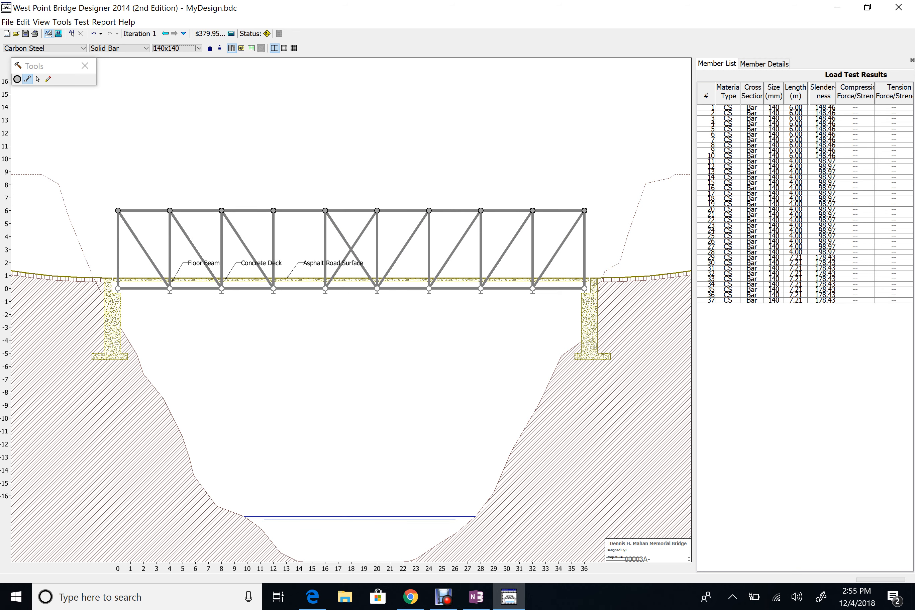
pyautogui.moveTo(274, 211); pyautogui.dragTo(325, 288)
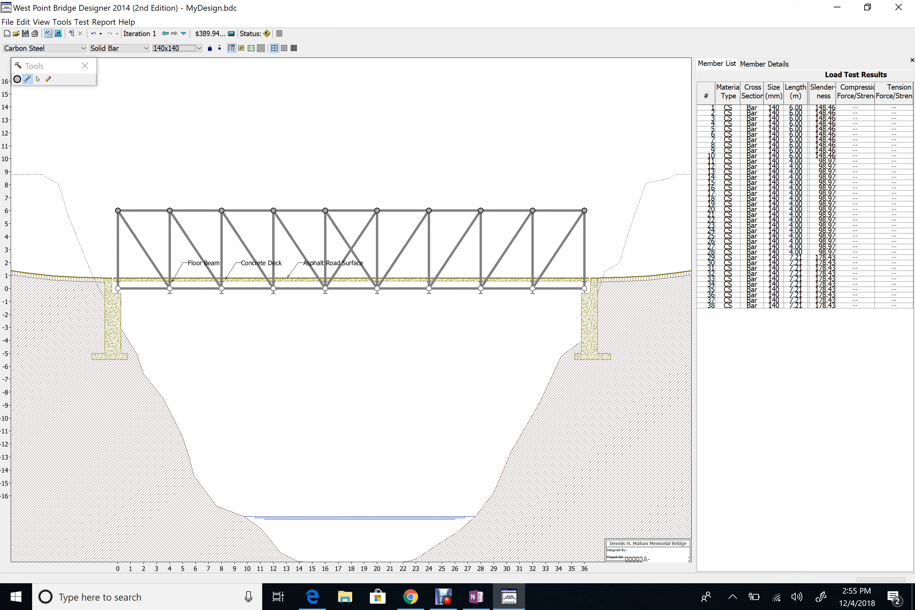
# Run the load test animation on the finished truss and return to the drawing board view.
pyautogui.click(38, 79)
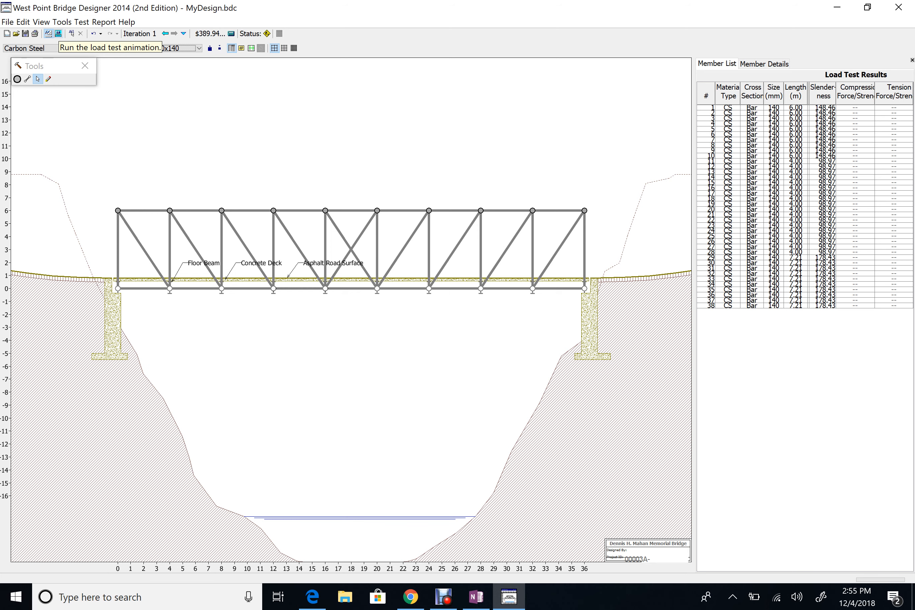
pyautogui.click(58, 33)
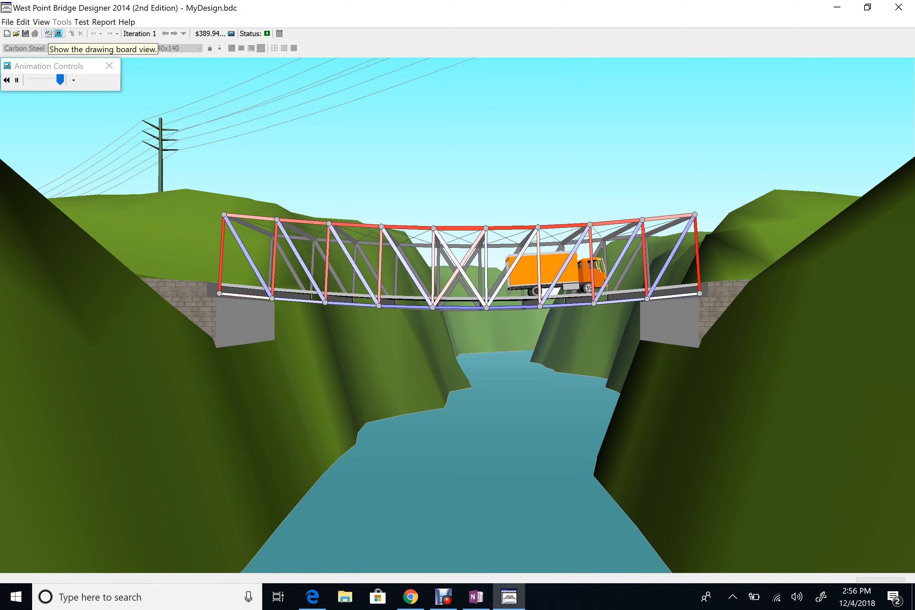
pyautogui.click(48, 34)
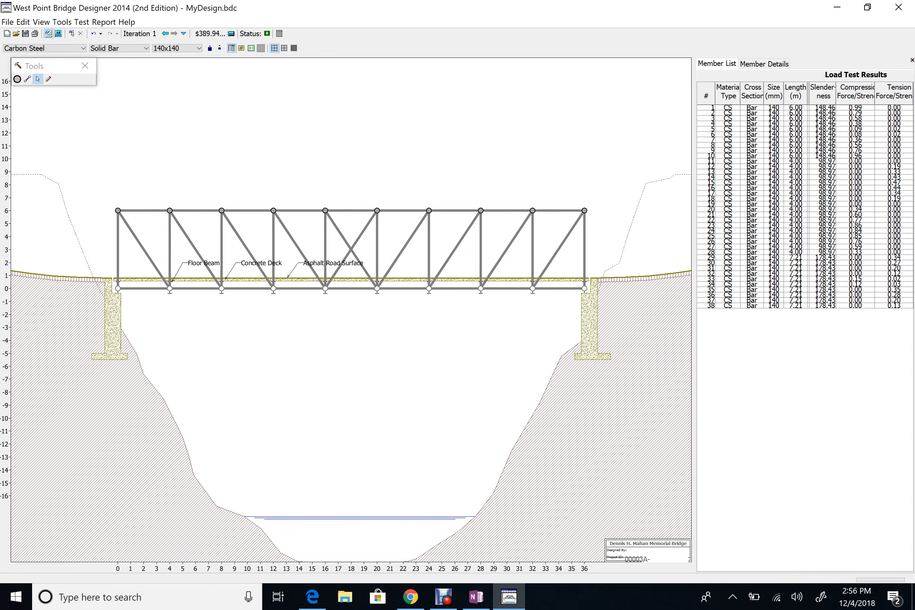